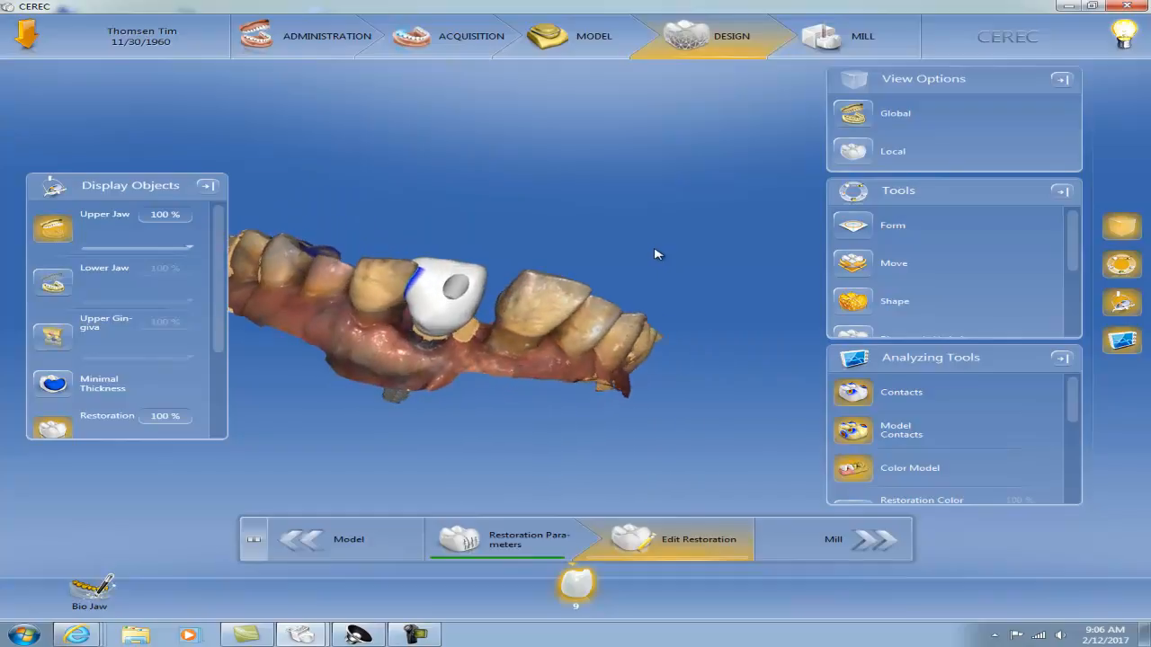
Examine the proposed tooth 9 restoration and its transition to the gingiva from the facial and lingual sides
drag(520, 378, 493, 338)
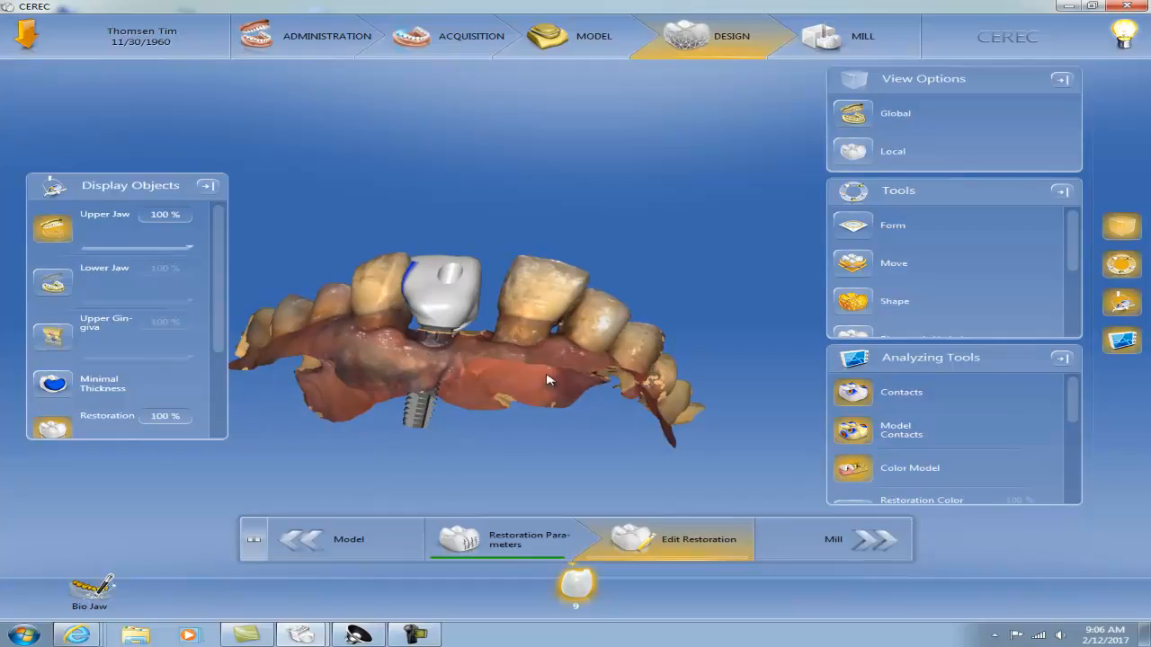
drag(551, 374, 476, 381)
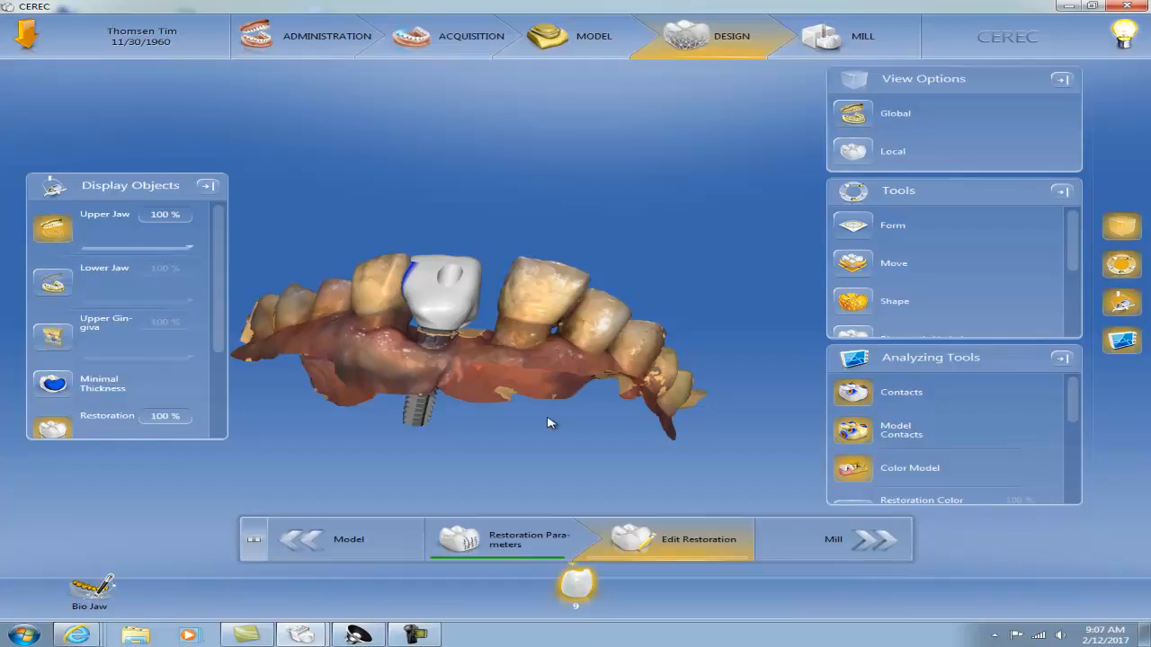
middle_drag(580, 347, 436, 355)
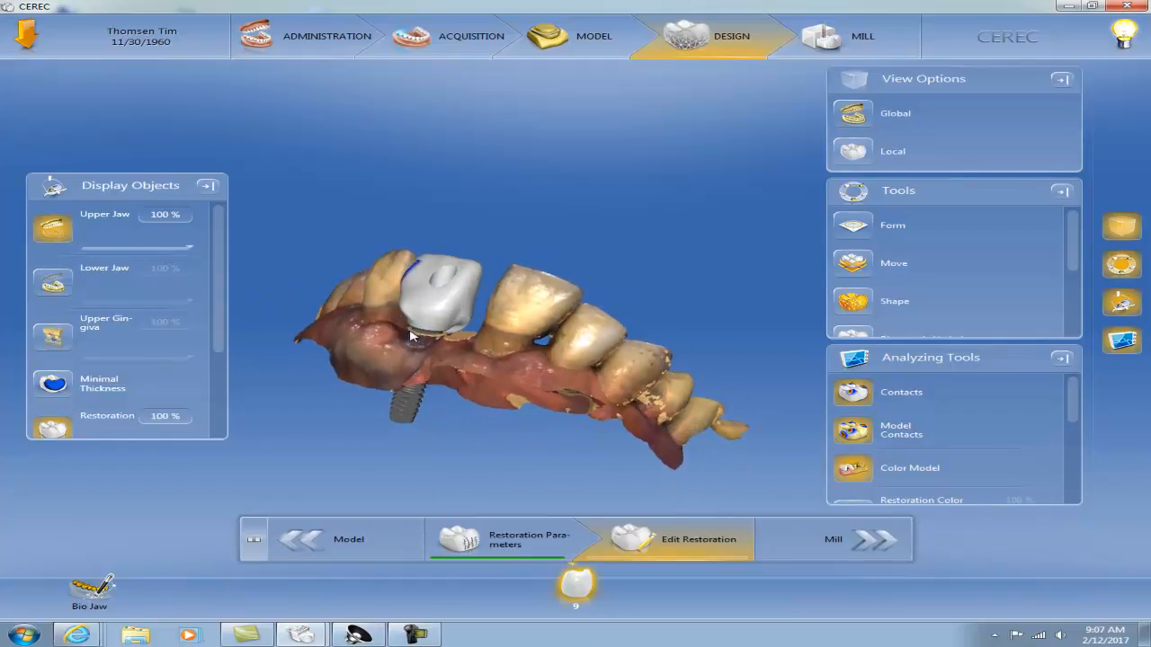
mouse_move(467, 353)
mouse_down()
mouse_move(490, 327)
mouse_move(503, 333)
mouse_move(466, 332)
mouse_up()
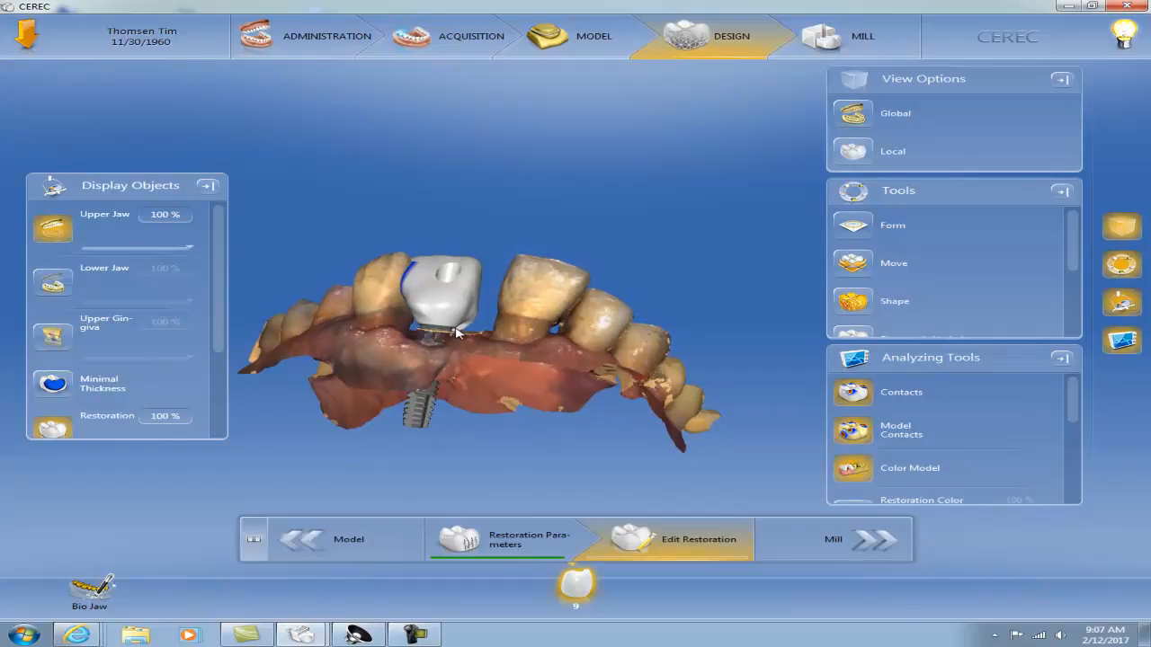
drag(518, 297, 428, 324)
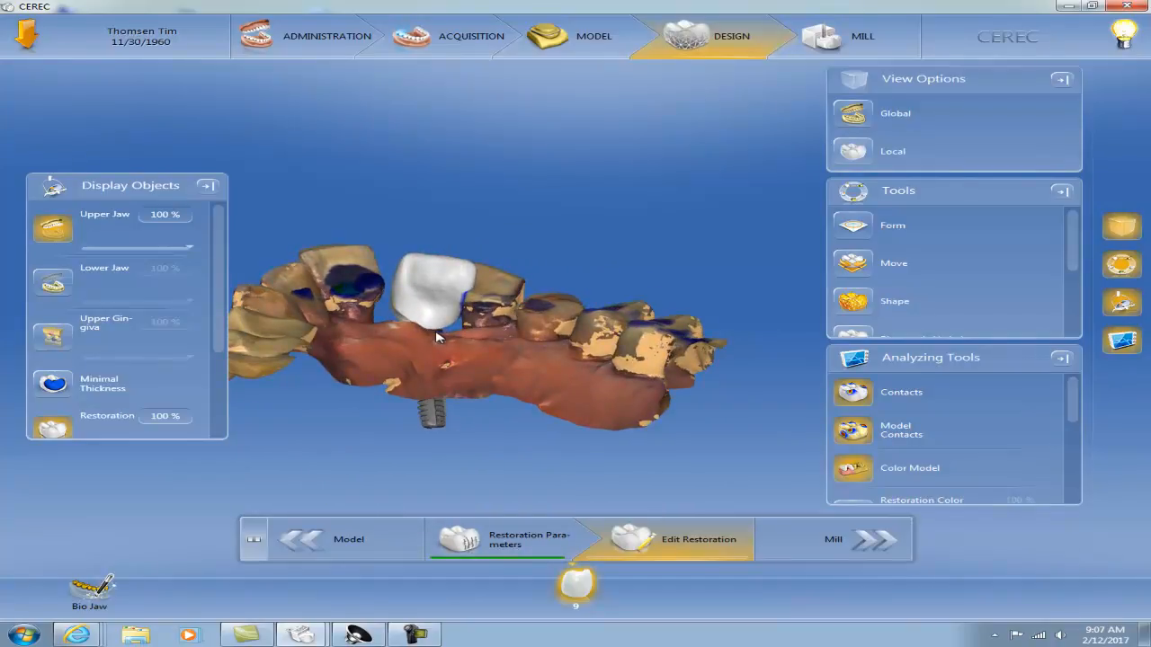
mouse_move(537, 345)
mouse_down()
mouse_move(399, 362)
mouse_move(309, 341)
mouse_move(578, 315)
mouse_move(629, 348)
mouse_move(437, 353)
mouse_move(486, 375)
mouse_move(513, 342)
mouse_move(528, 343)
mouse_up()
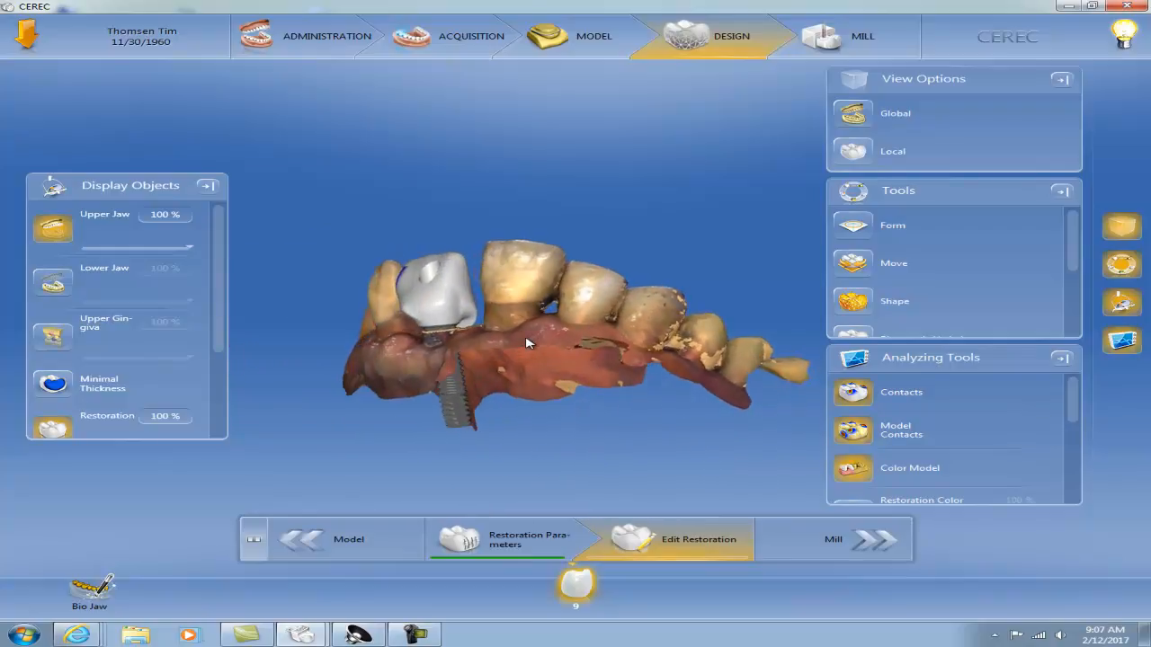
Return to the model phase's base line editing, turn off the gingiva mask, and check tooth 9's base line around the TiBase
click(316, 539)
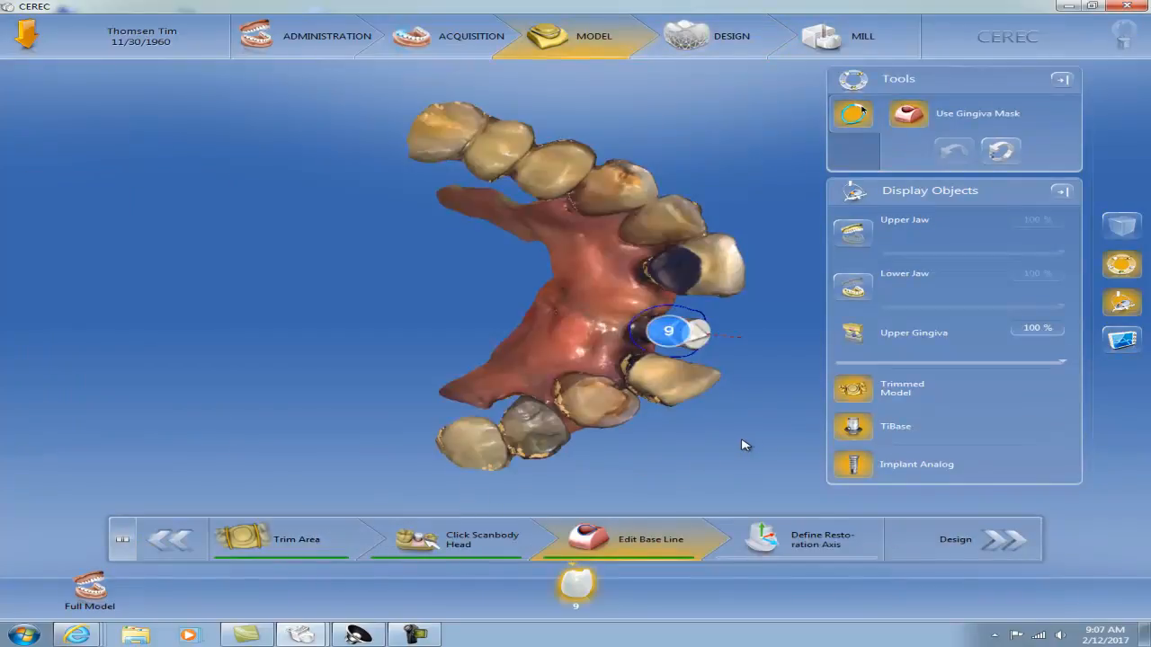
drag(744, 448, 506, 332)
drag(717, 487, 772, 412)
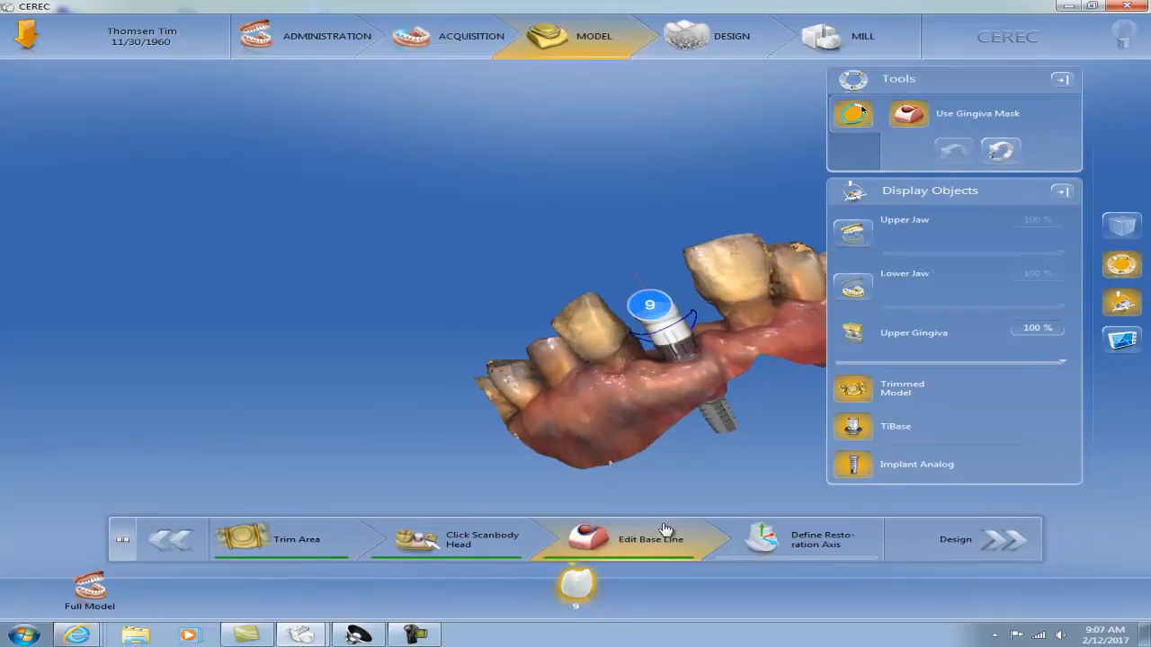
click(908, 115)
drag(725, 350, 614, 401)
drag(780, 383, 639, 295)
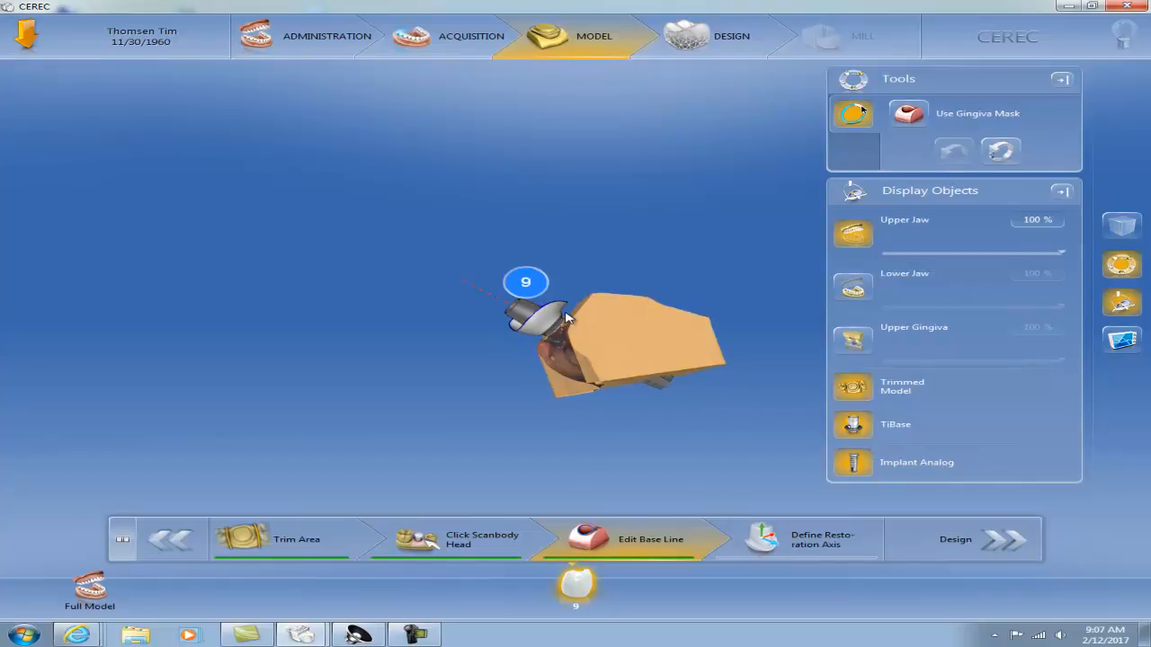
scroll(567, 314, up, 4)
drag(570, 301, 549, 310)
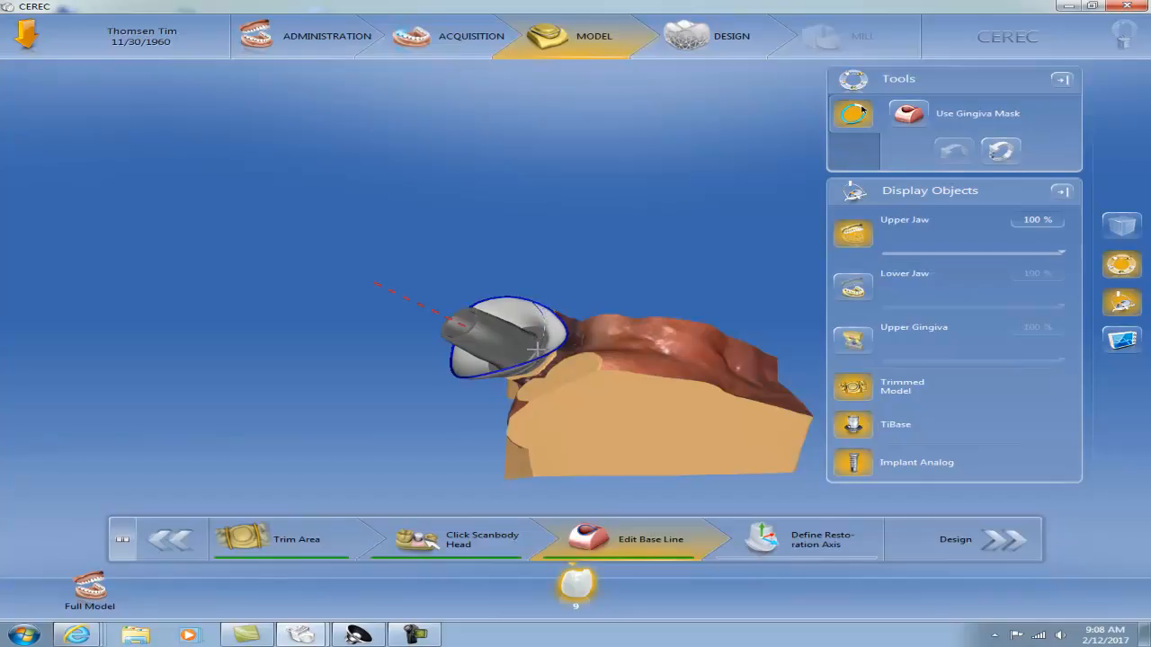
drag(578, 404, 500, 391)
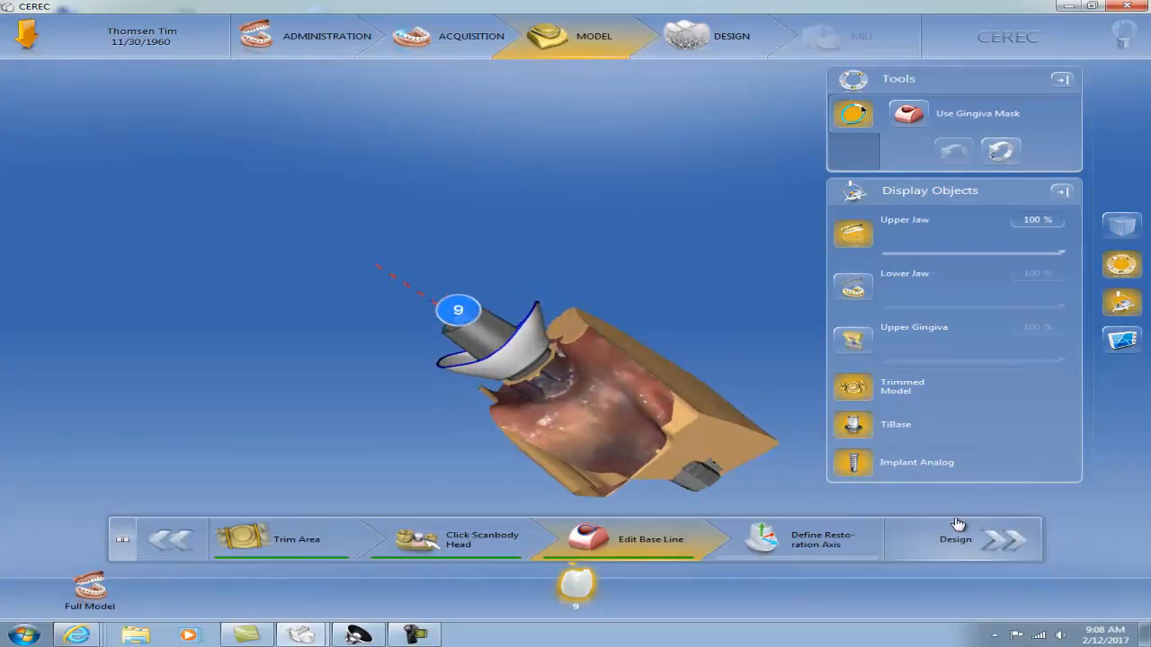
Proceed to the restoration parameters and set the top layer's radial and occlusal minimal thickness to 800 µm each
click(1019, 540)
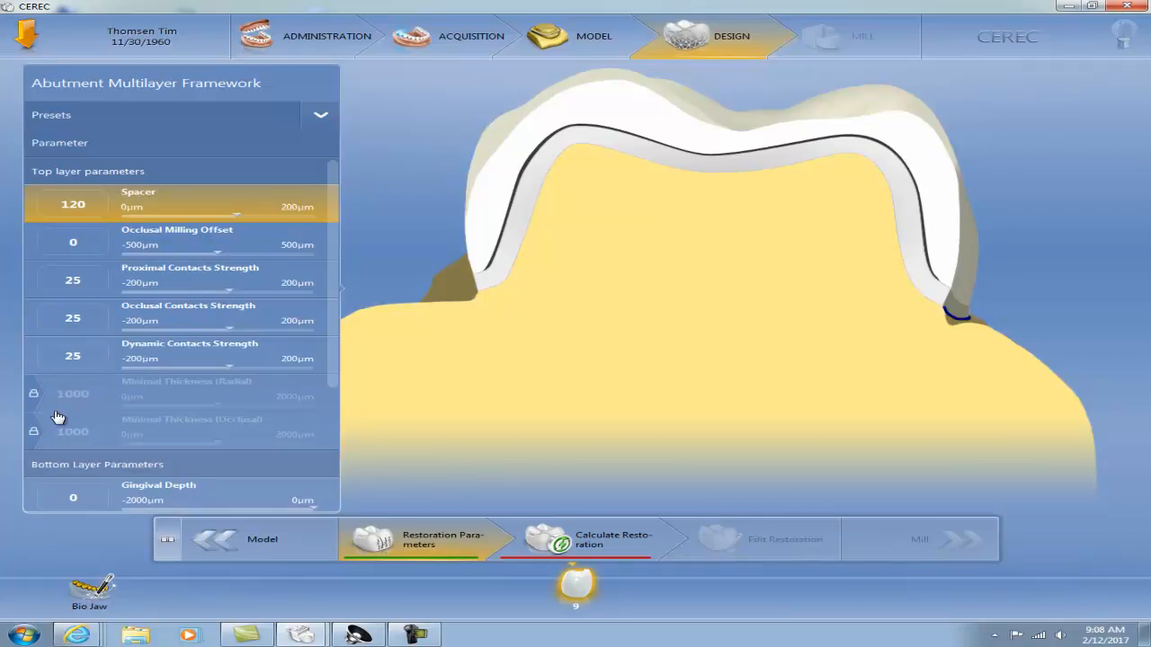
click(33, 397)
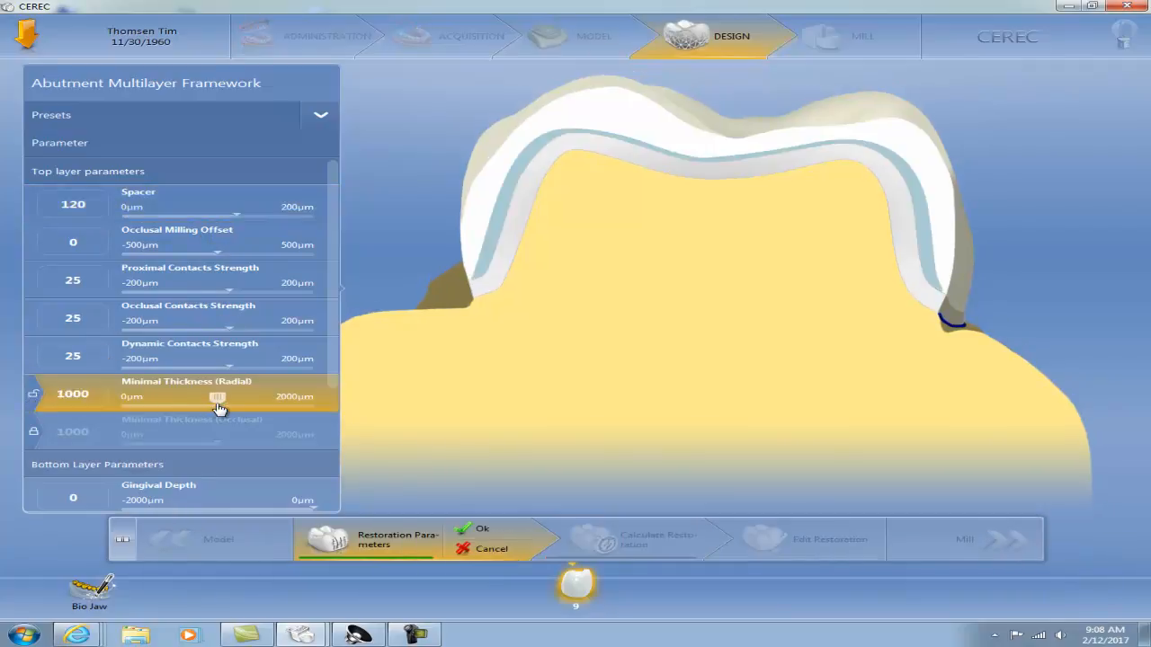
drag(220, 404, 200, 403)
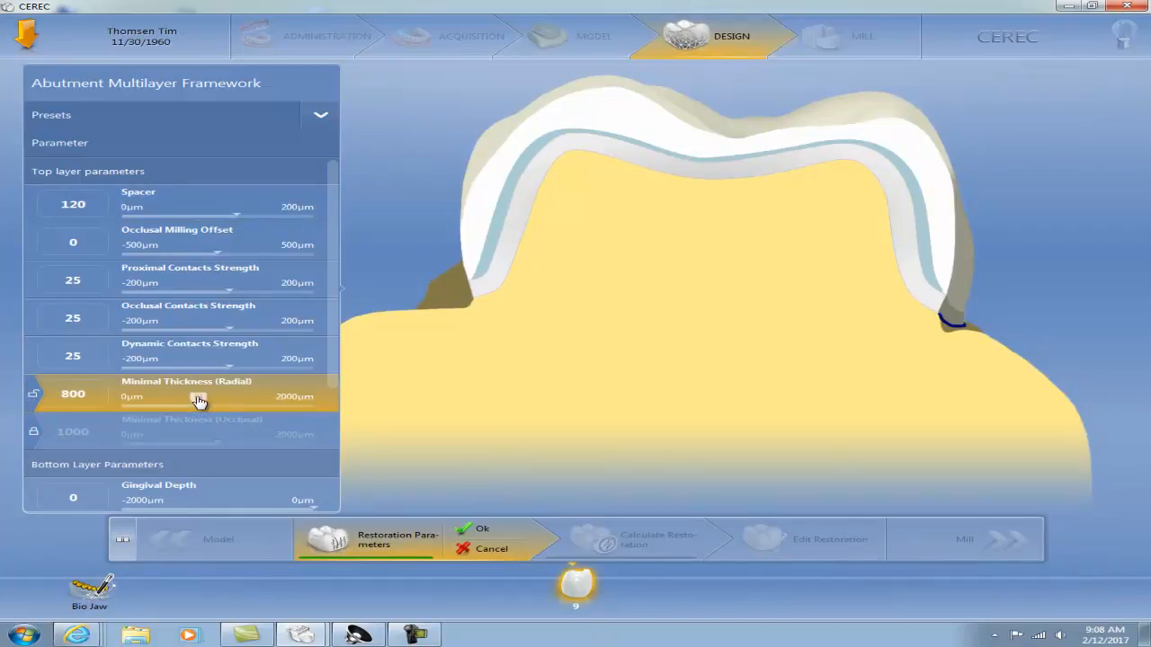
click(32, 433)
drag(216, 438, 198, 439)
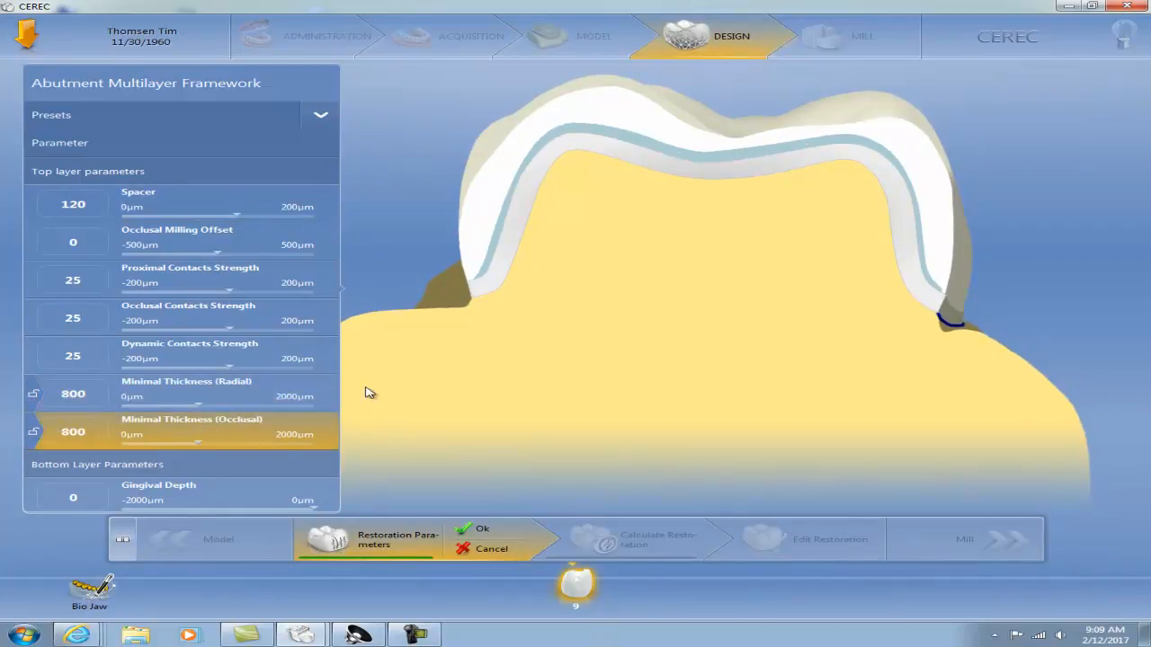
Set the bottom layer's gingival depth to -500 µm, gingival placement pressure to 150 µm and shoulder width to 600 µm, and accept the parameters
drag(332, 364, 344, 492)
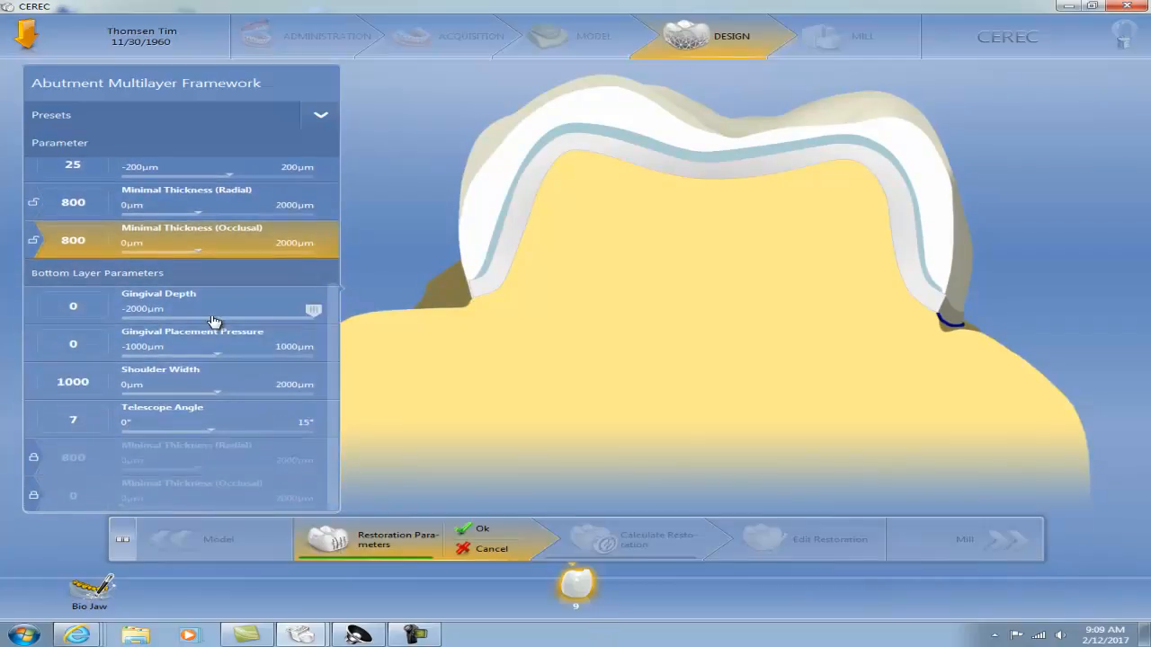
drag(309, 313, 267, 312)
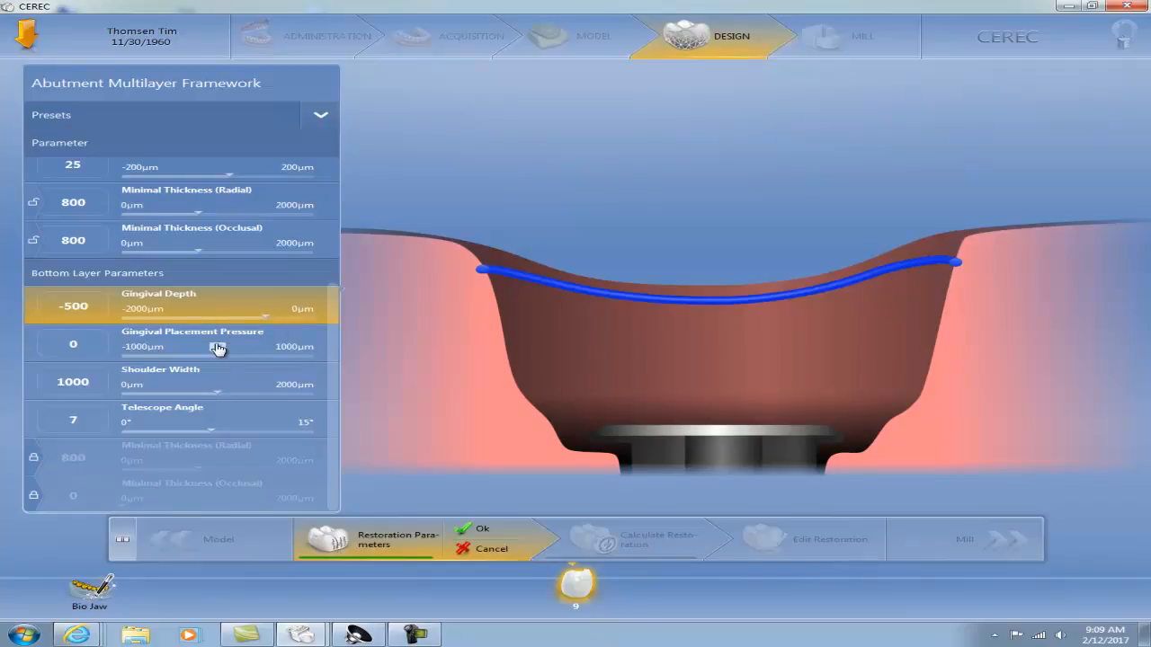
drag(217, 349, 233, 350)
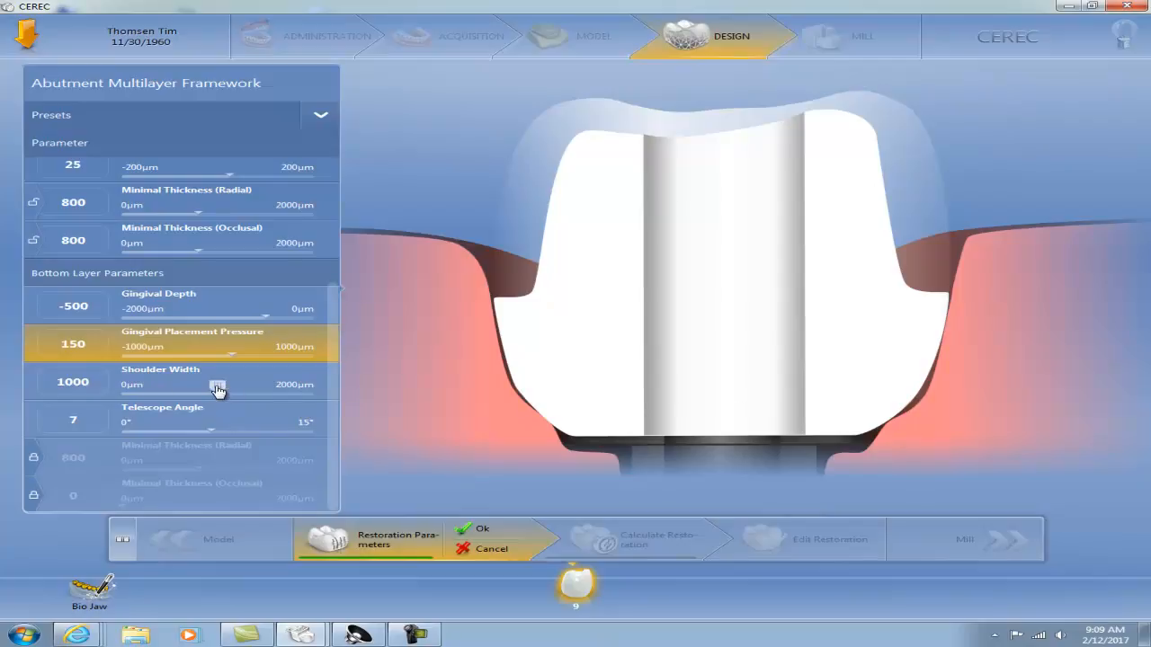
drag(218, 388, 179, 388)
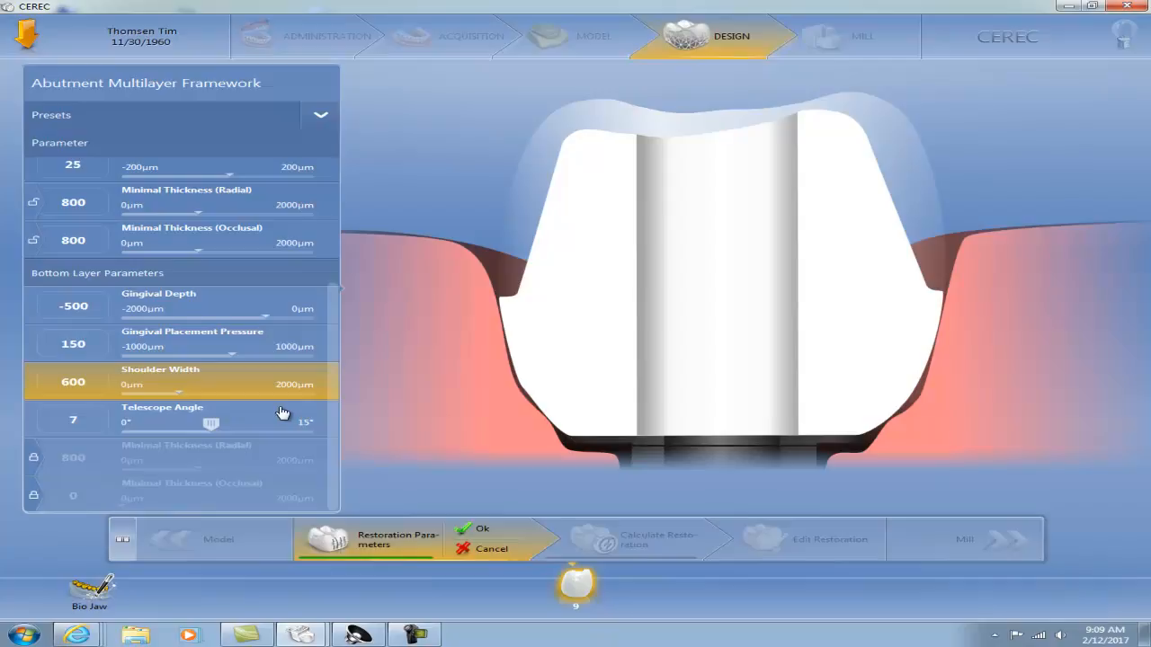
click(483, 532)
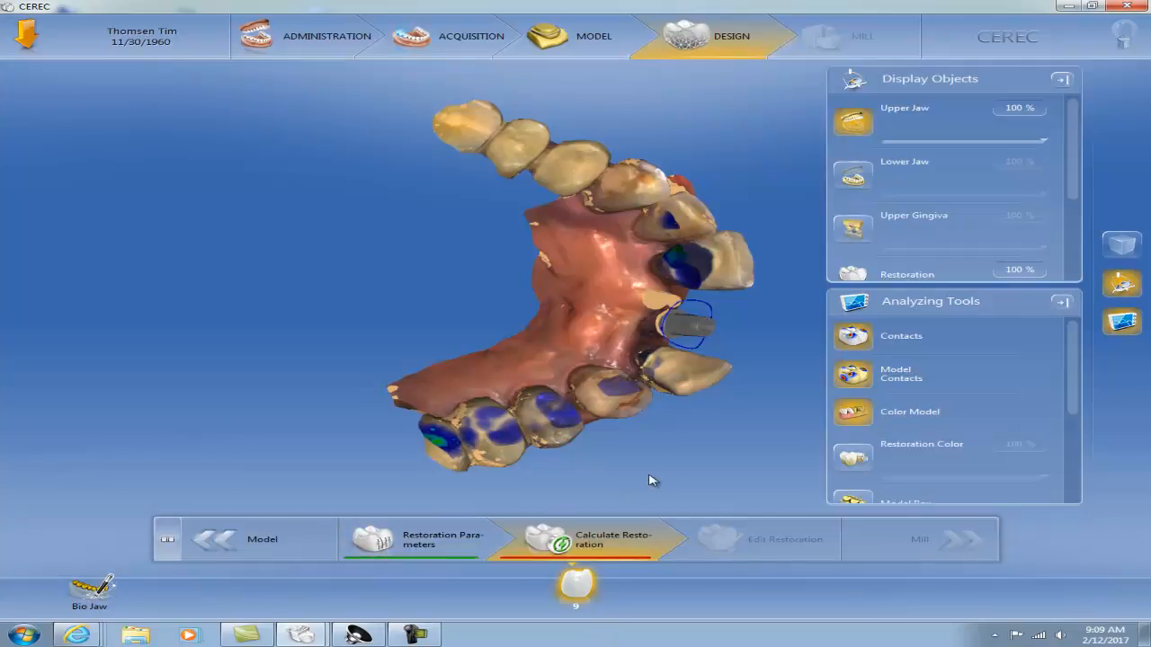
Calculate the restoration for tooth 9 and inspect the resulting framework from the facial side
drag(696, 433, 611, 361)
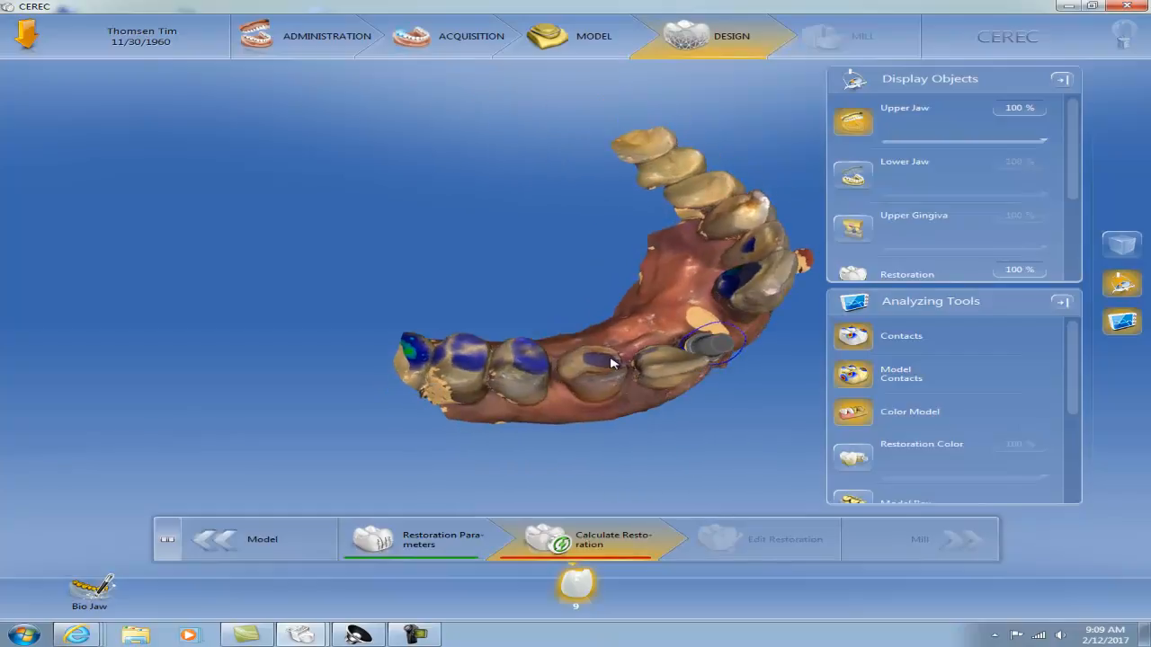
click(604, 543)
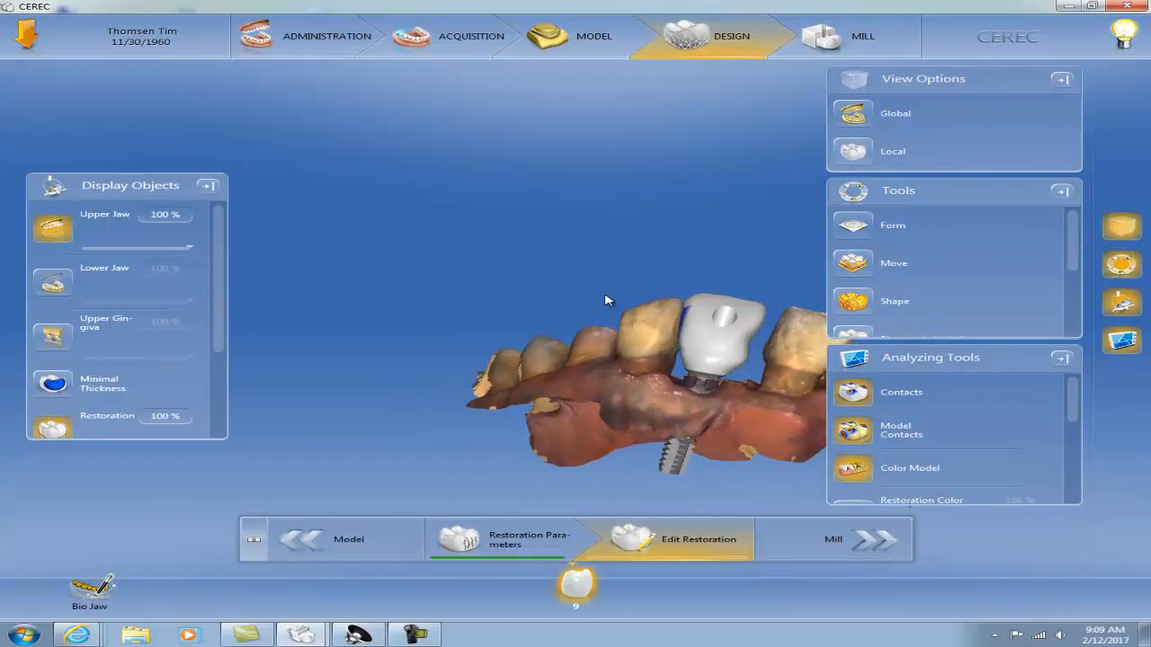
right_drag(745, 363, 549, 352)
drag(536, 392, 605, 326)
drag(673, 308, 585, 370)
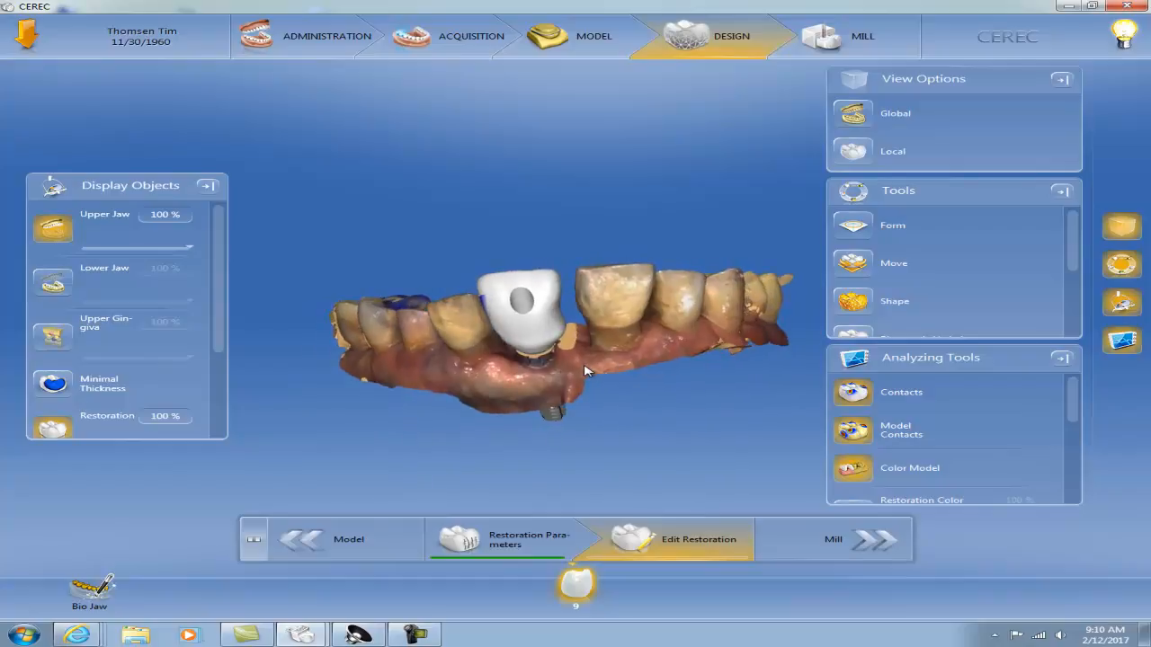
Open Bio Jaw, check the full-contour crown's morphology for tooth 9, and proceed to its positioning
click(94, 590)
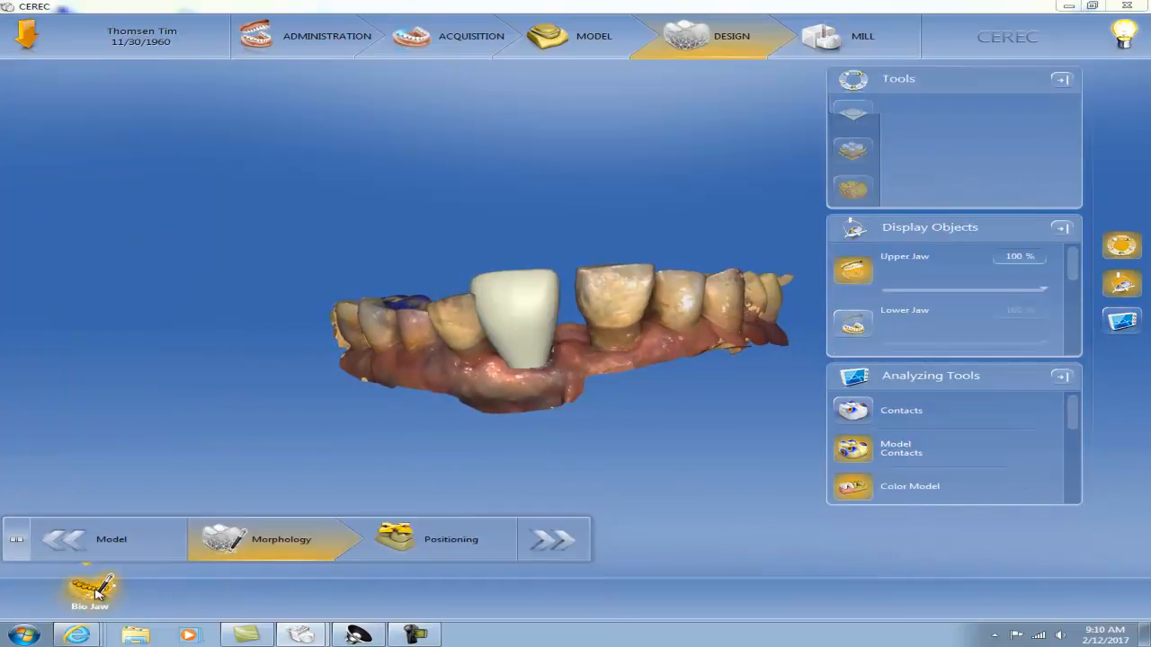
click(765, 374)
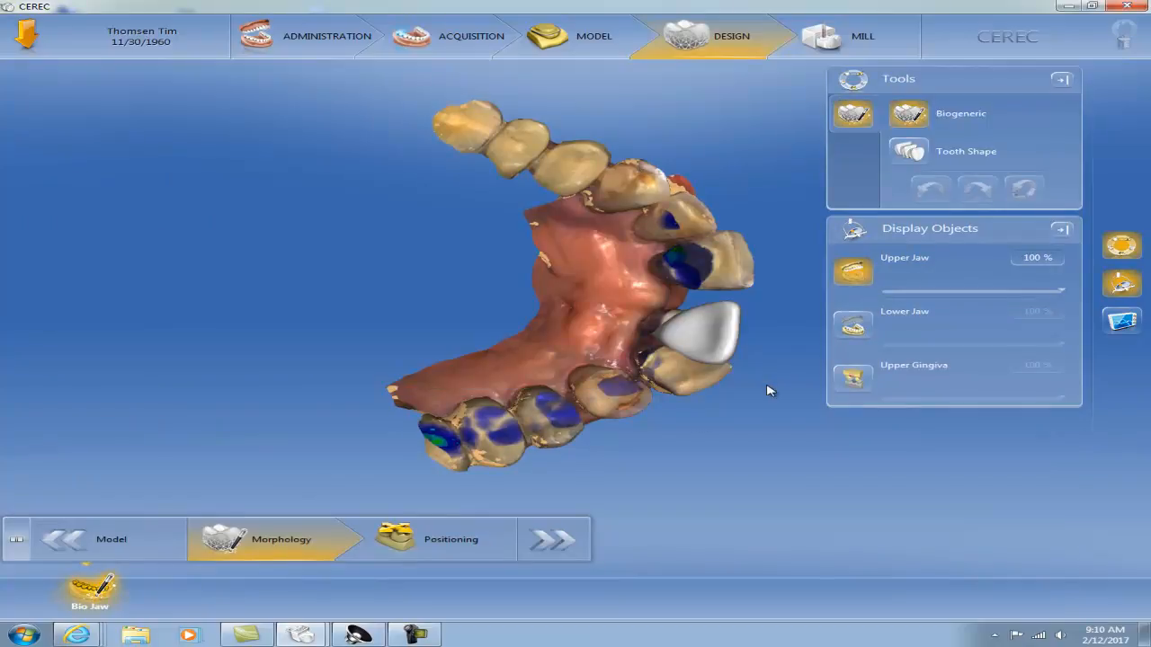
drag(571, 336, 652, 361)
drag(679, 245, 706, 317)
drag(357, 342, 509, 214)
drag(572, 336, 546, 403)
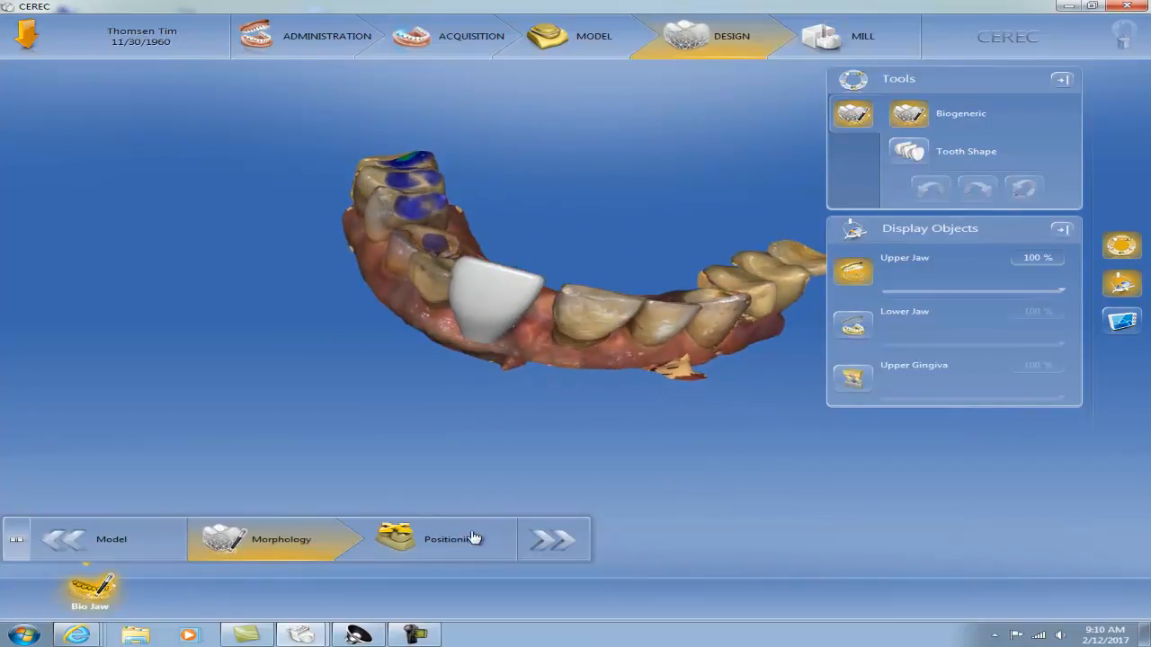
click(473, 540)
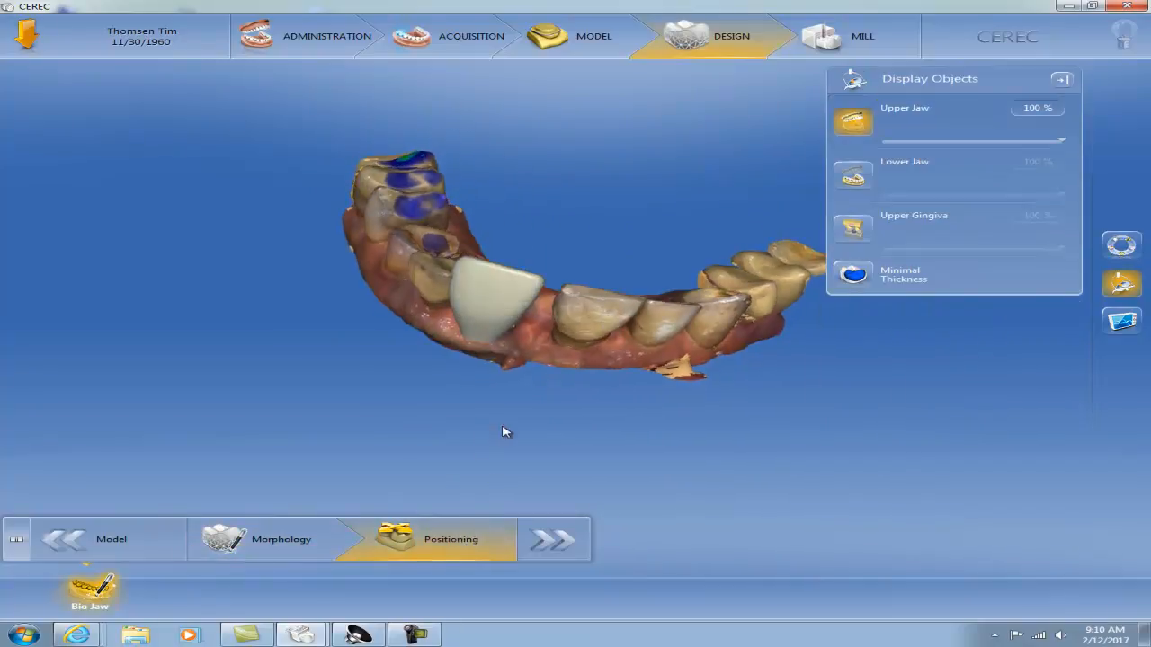
Shift the full-contour crown of tooth 9 to line up with the neighbouring teeth in the arch
drag(603, 394, 648, 332)
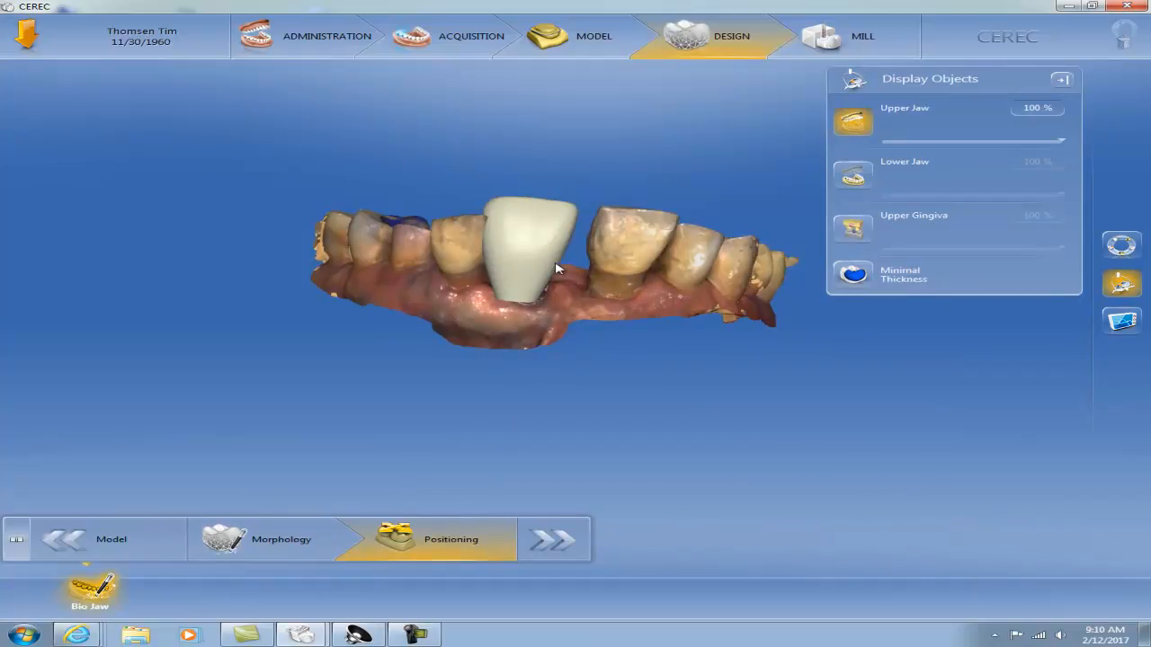
click(531, 250)
drag(523, 236, 530, 243)
drag(738, 252, 686, 295)
drag(686, 295, 526, 352)
drag(543, 191, 528, 190)
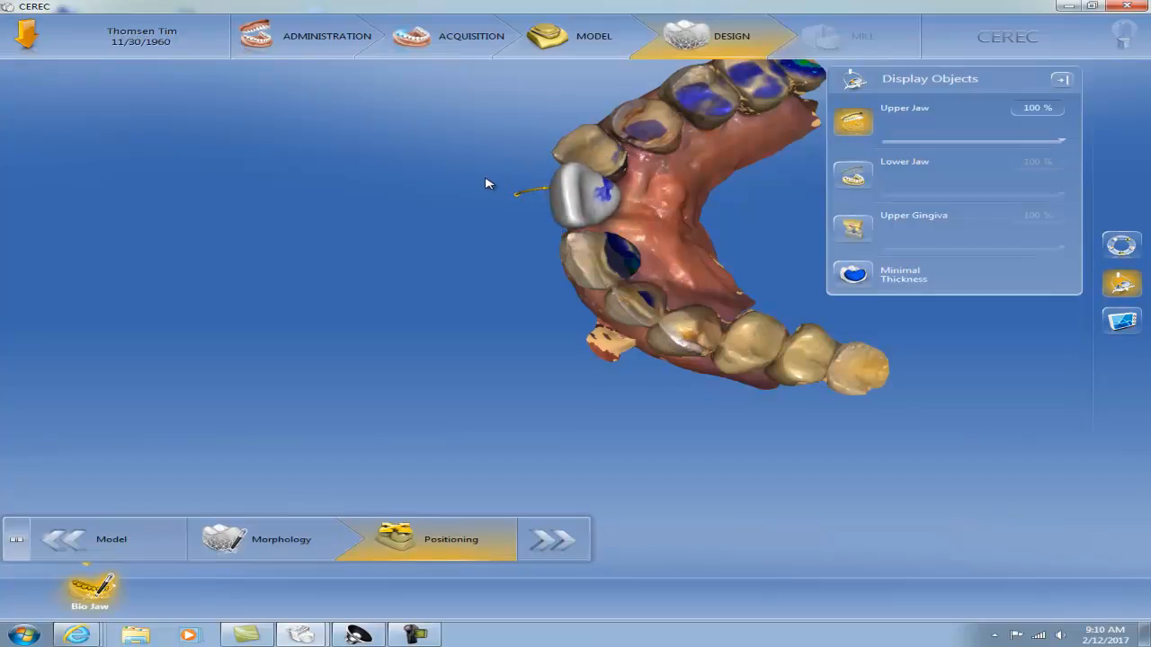
drag(471, 178, 756, 210)
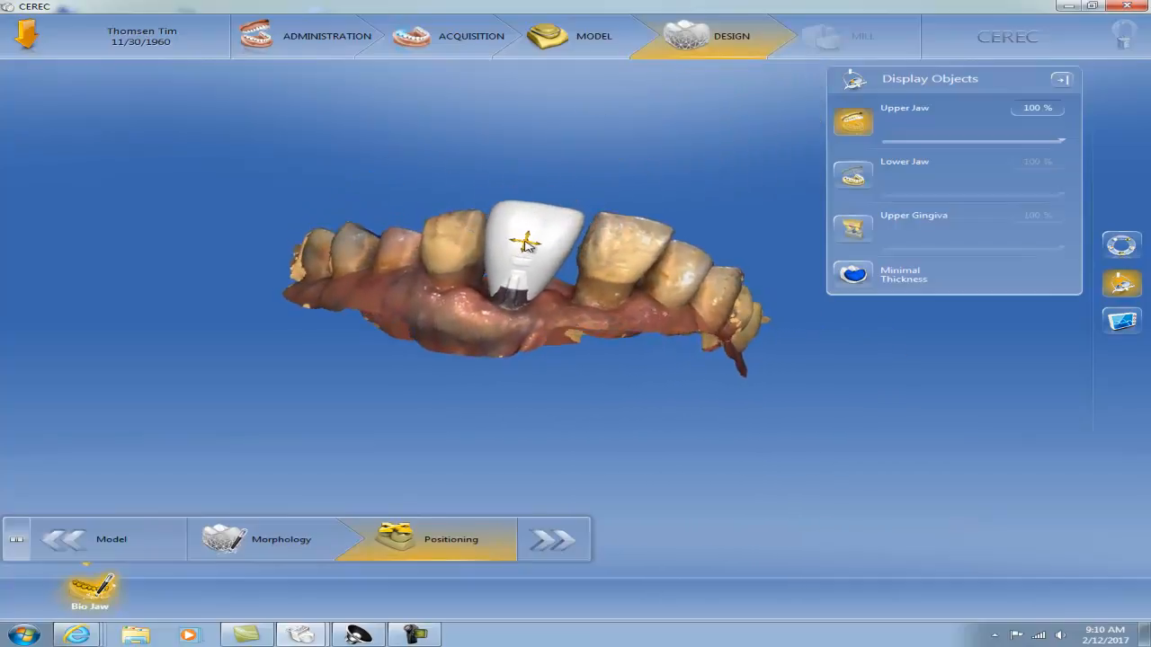
Fine-tune the position of the tooth 9 crown against the neighbouring teeth, checking it from the facial and incisal sides
drag(689, 268, 424, 317)
drag(751, 278, 831, 355)
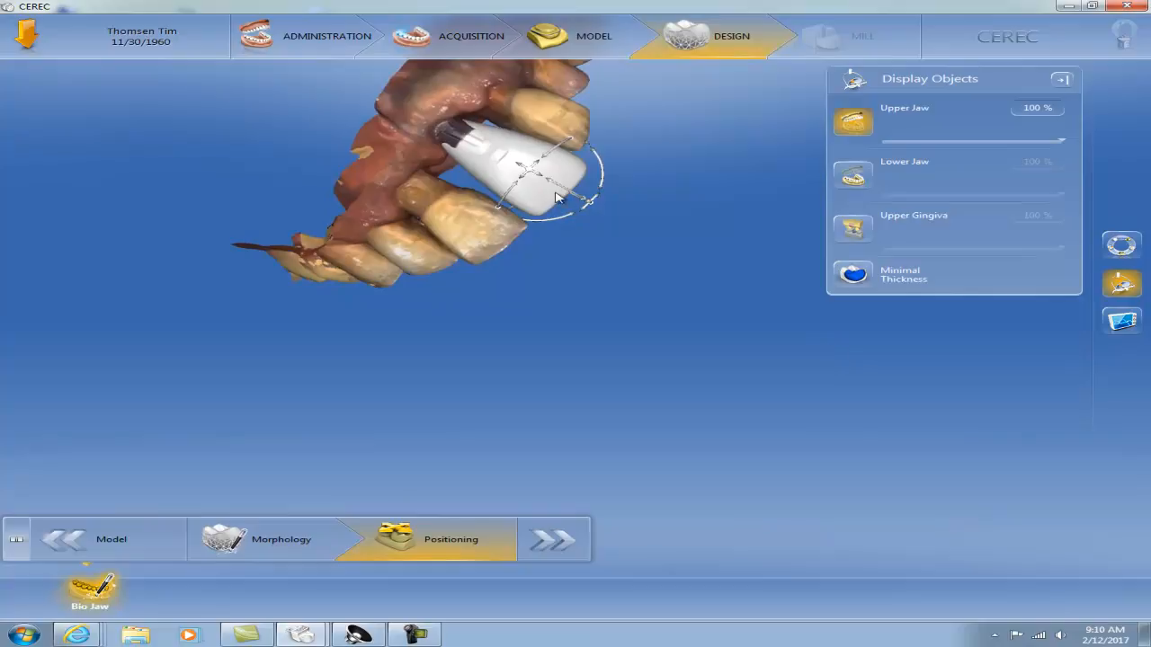
drag(591, 263, 501, 187)
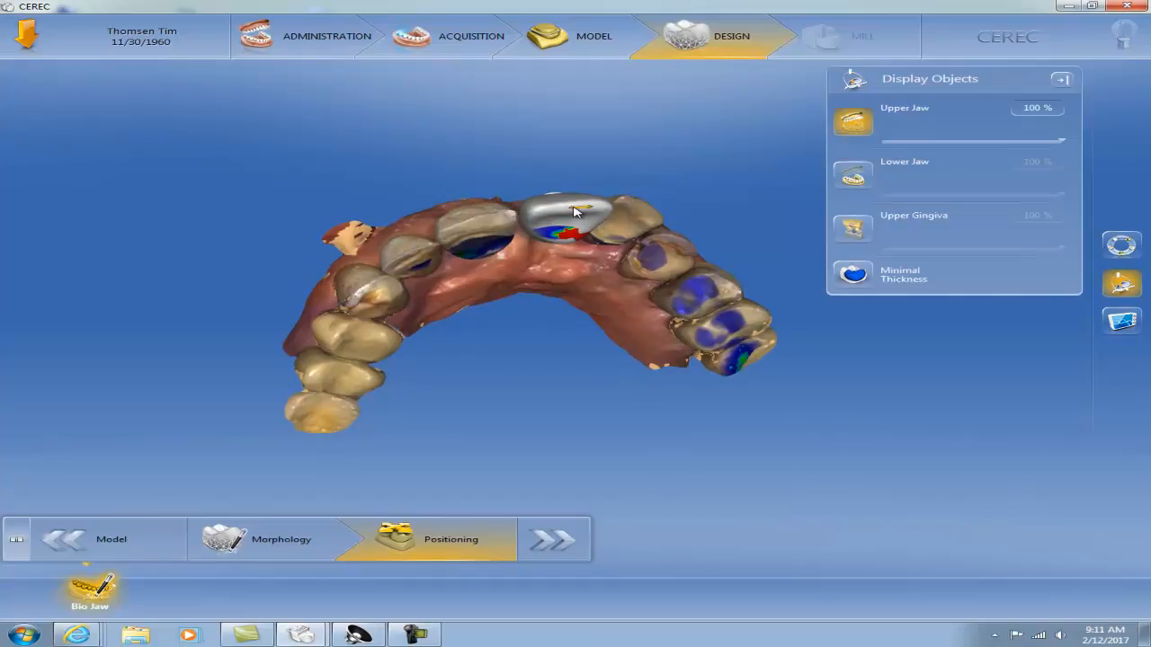
drag(576, 211, 648, 279)
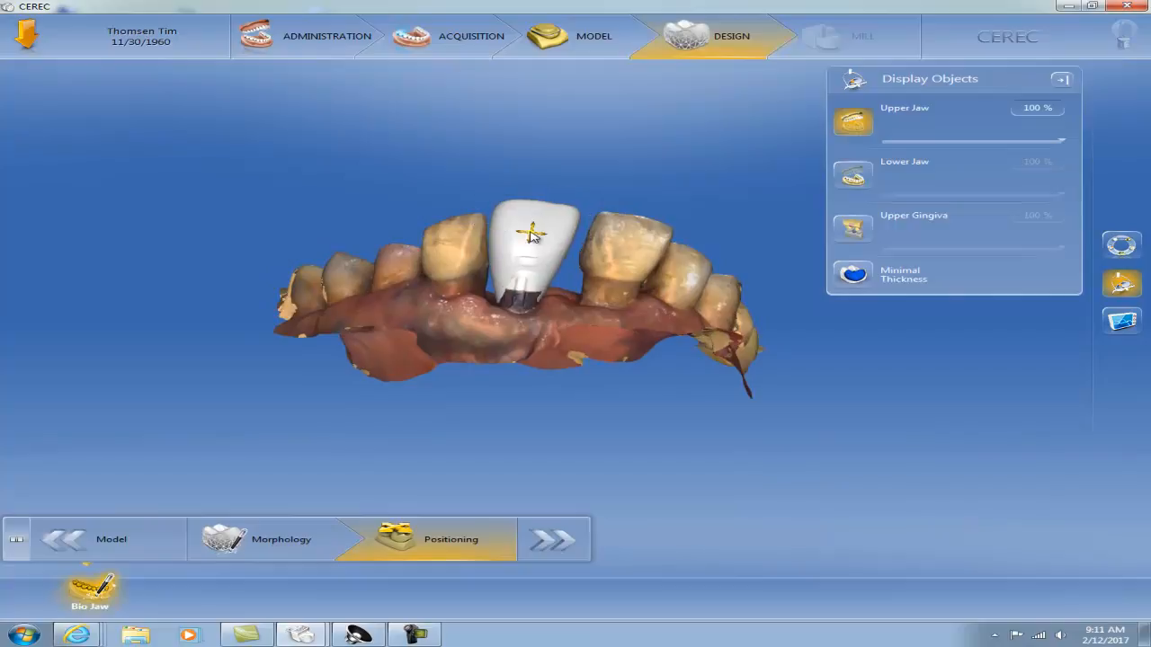
Adjust the inclination of the tooth 9 crown from the side and check its alignment from the facial side
drag(688, 271, 535, 241)
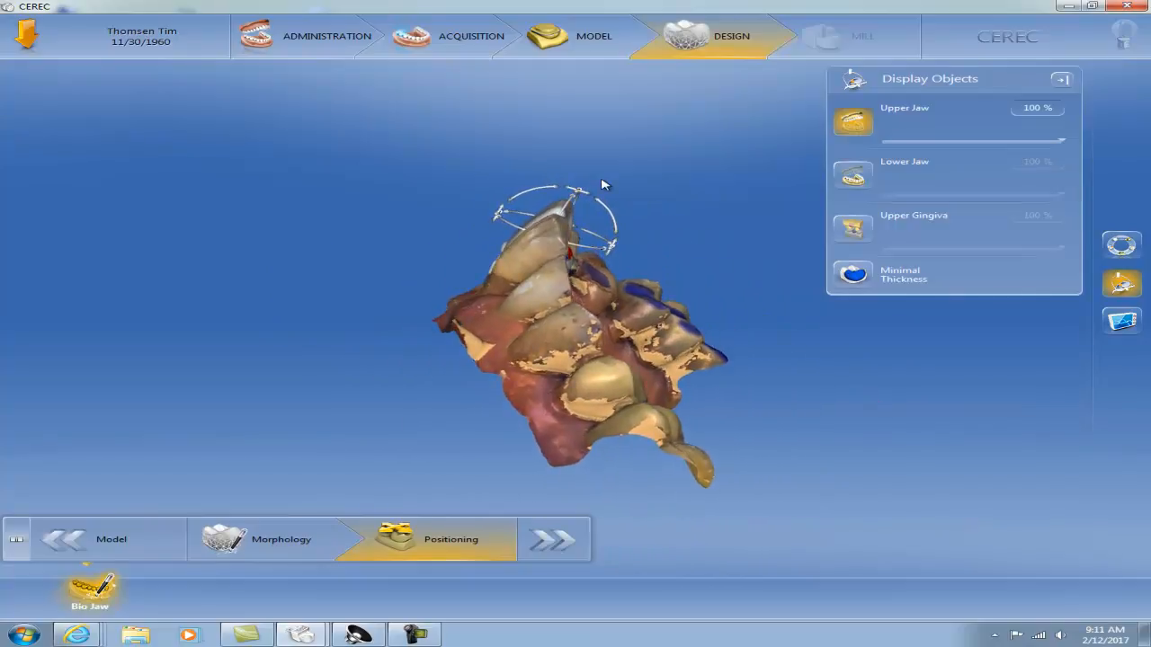
drag(604, 203, 605, 206)
drag(527, 296, 714, 301)
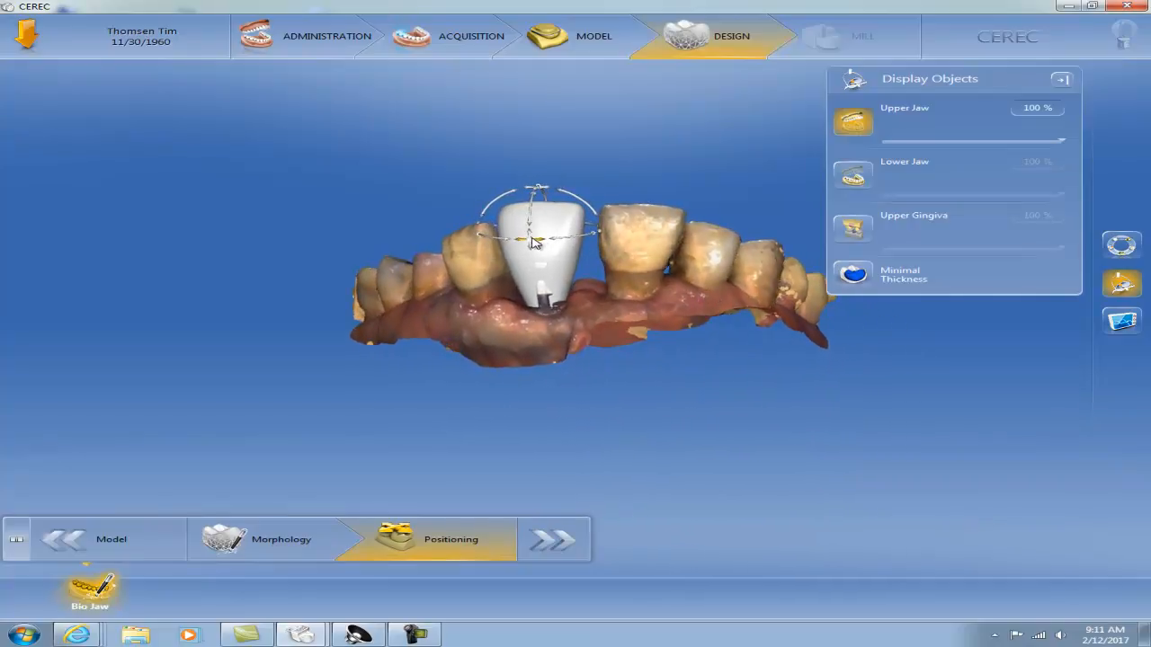
drag(662, 278, 661, 286)
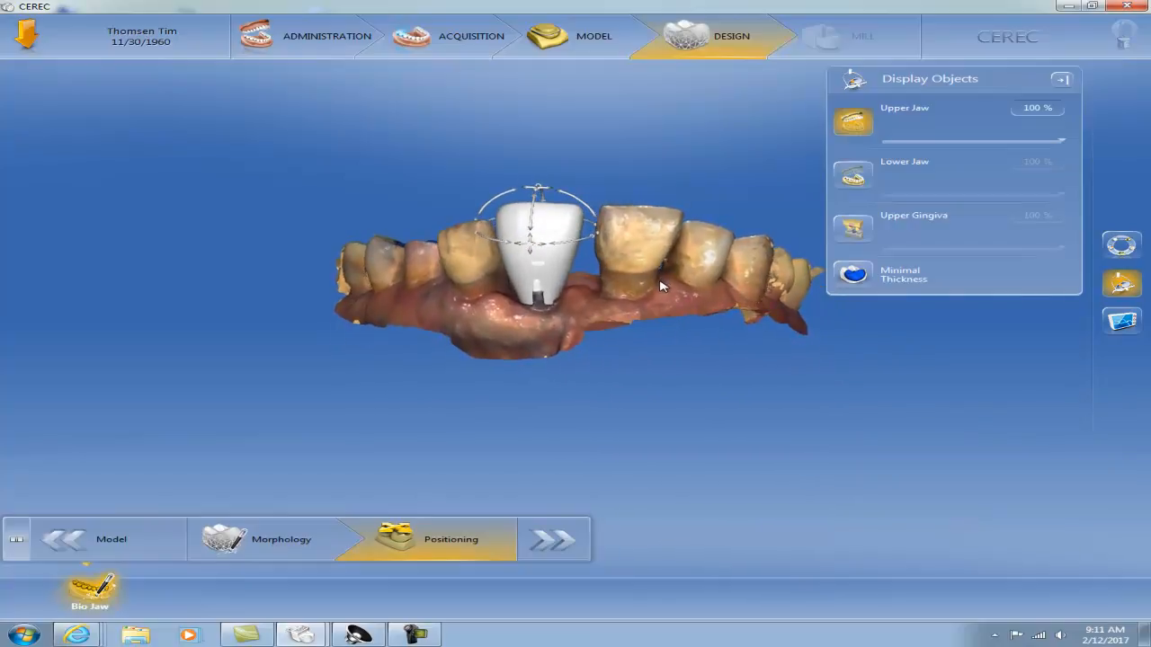
Accept the crown positioning, recalculate the restoration for tooth 9, and inspect the proposal closely from the facial side
click(562, 544)
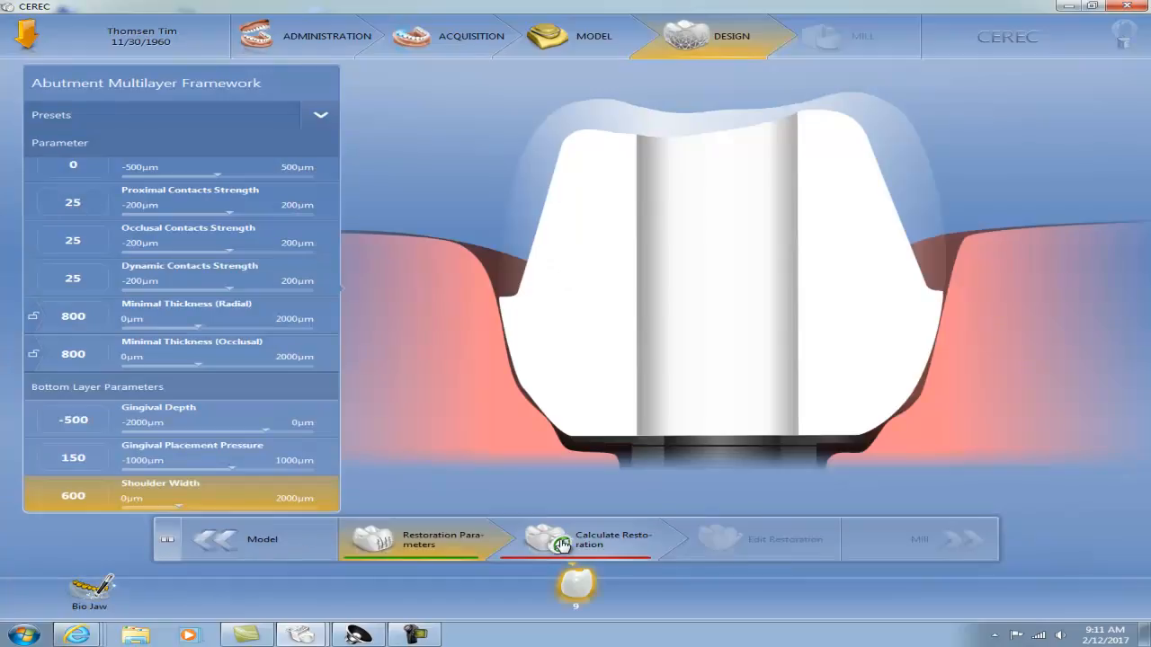
click(602, 540)
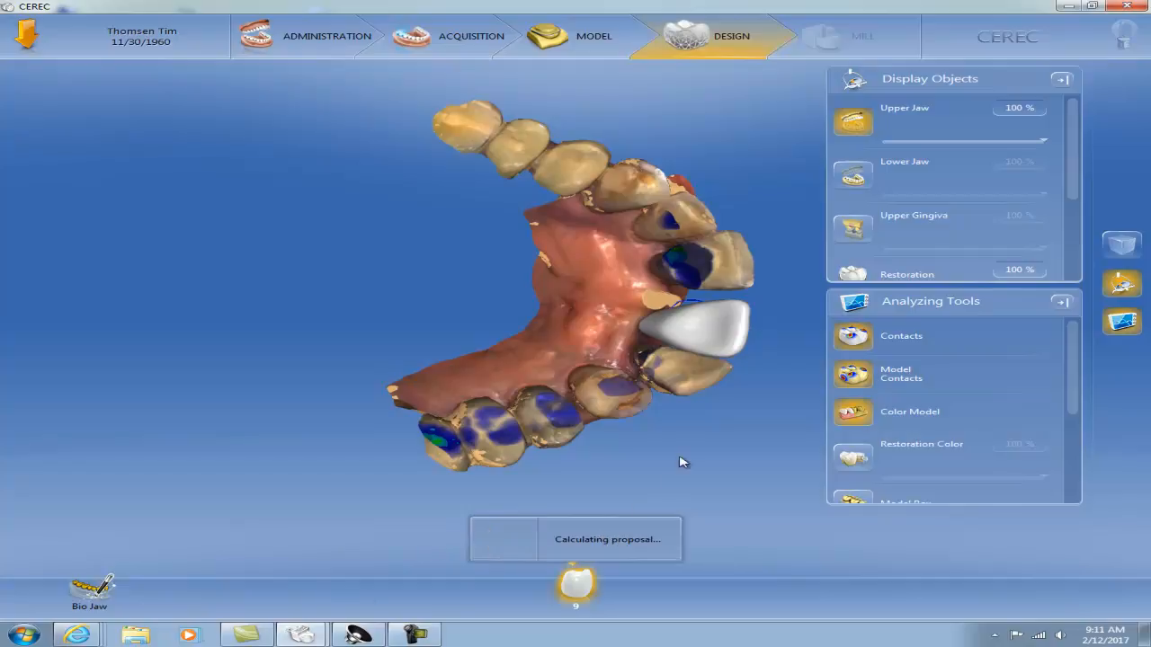
drag(745, 408, 554, 295)
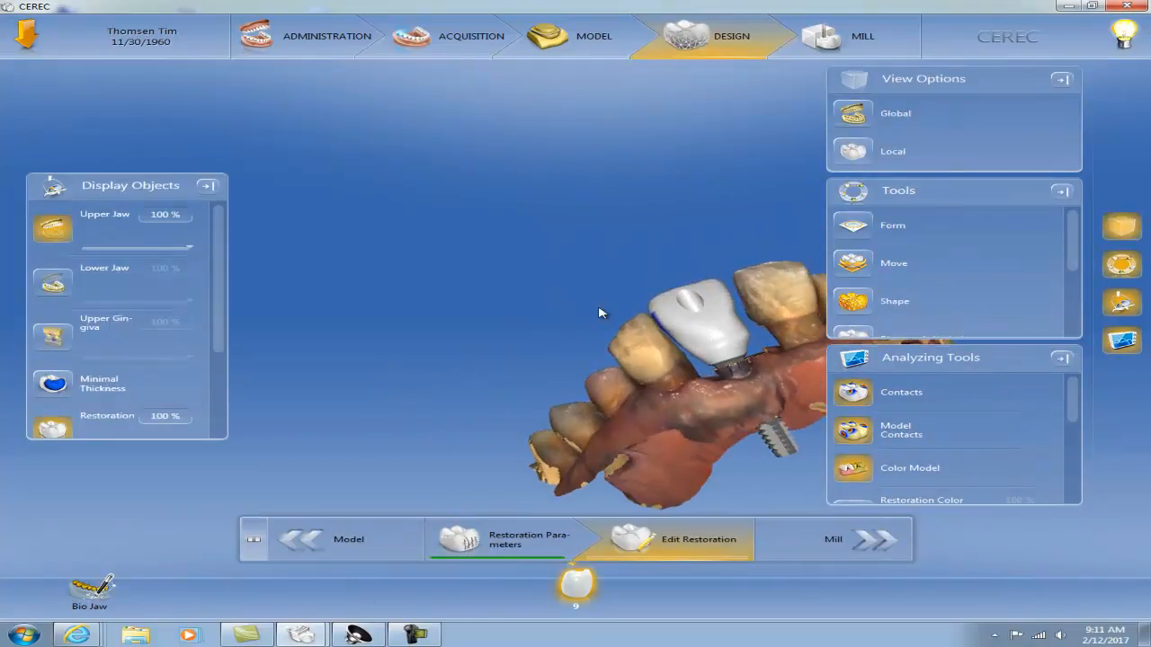
drag(754, 388, 729, 390)
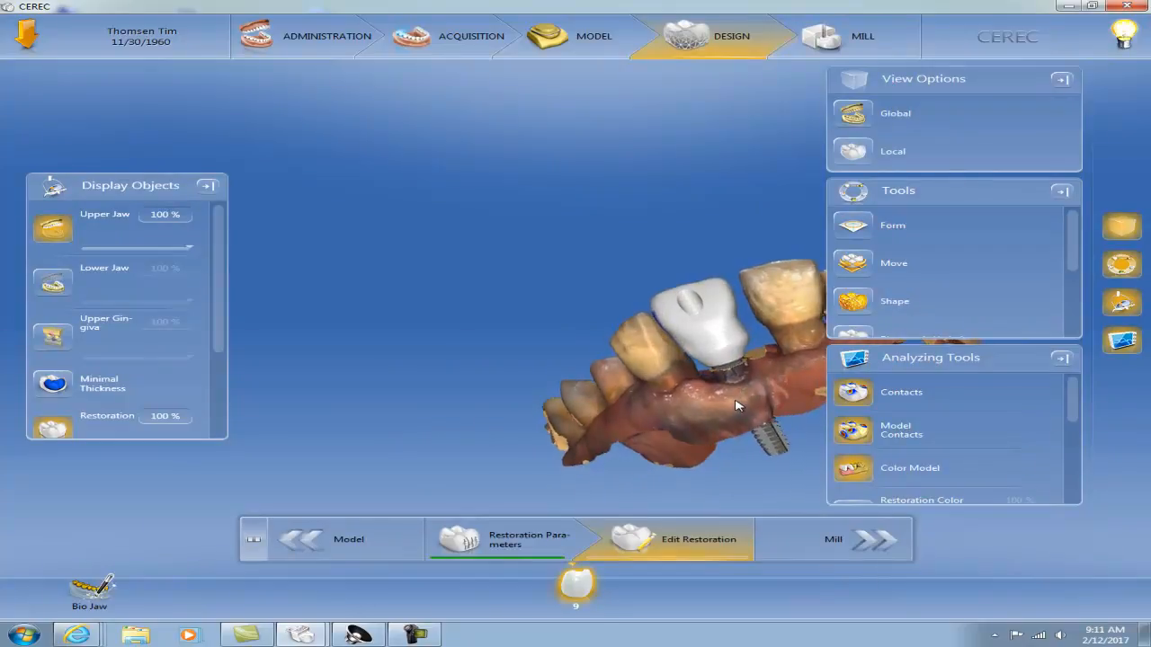
drag(803, 301, 814, 318)
right_drag(751, 385, 590, 370)
scroll(590, 370, up, 6)
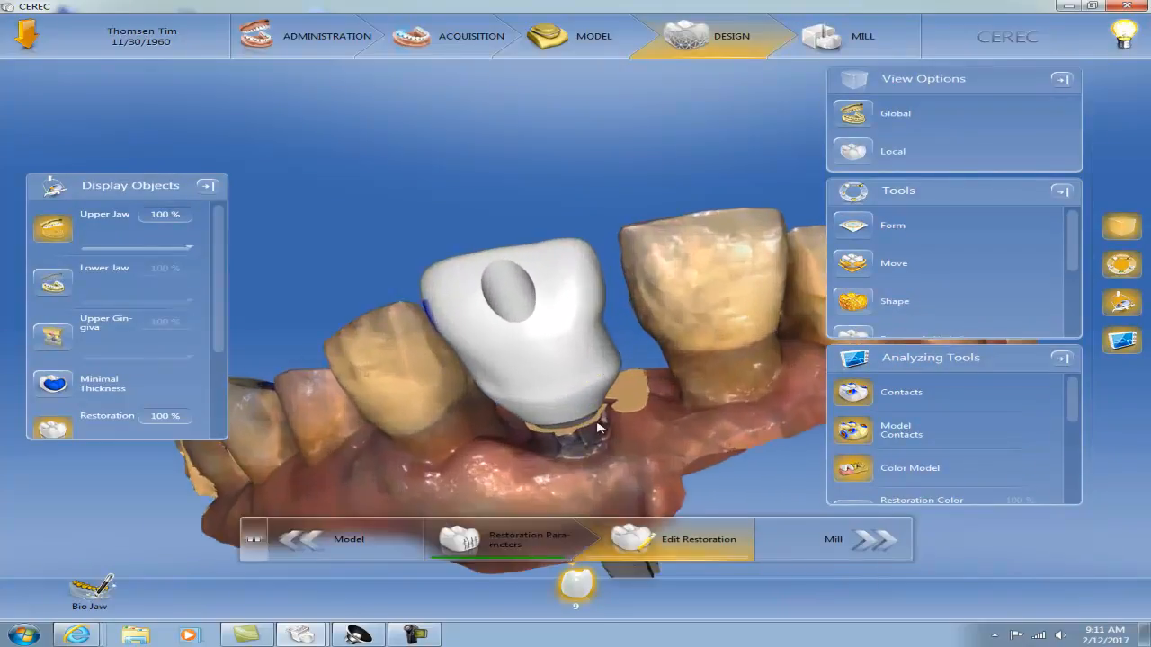
drag(409, 452, 396, 421)
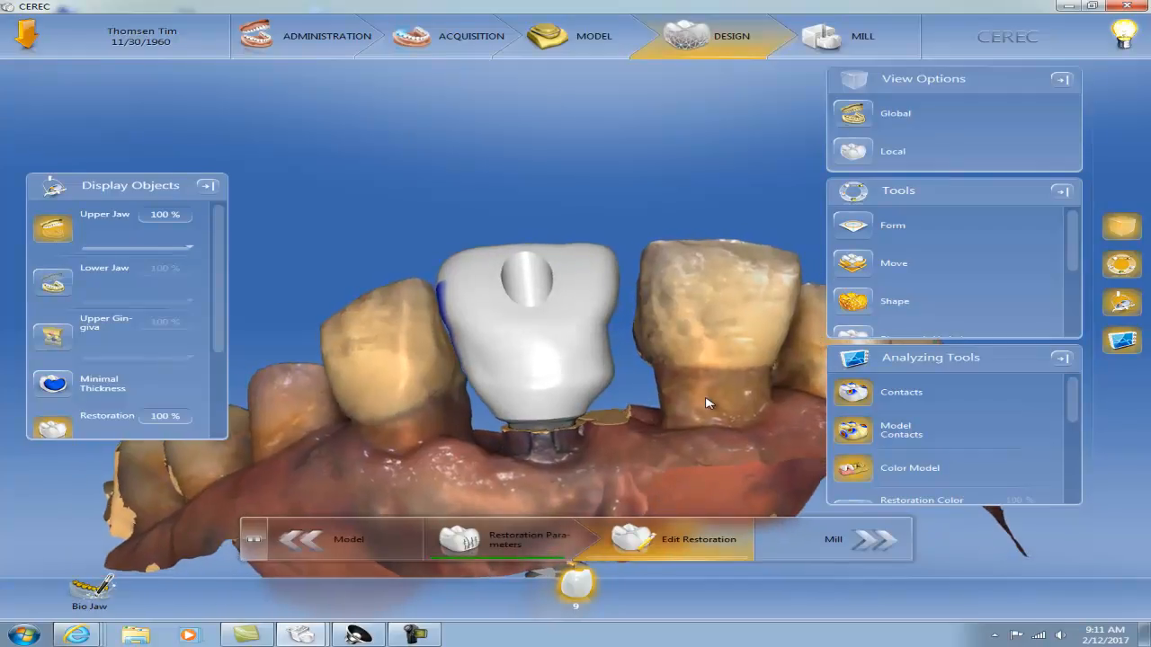
drag(704, 405, 700, 415)
Reshape the proximal surfaces of the tooth 9 restoration with the circular Shape tool, checking the lingual and side contours
right_click(603, 343)
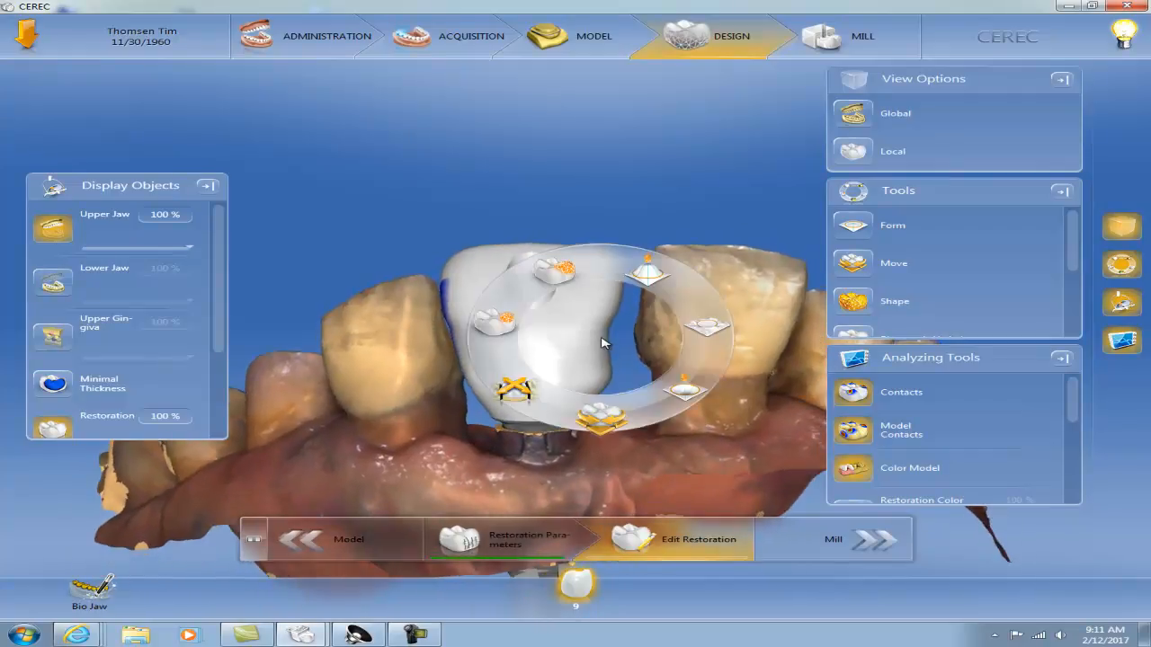
click(500, 328)
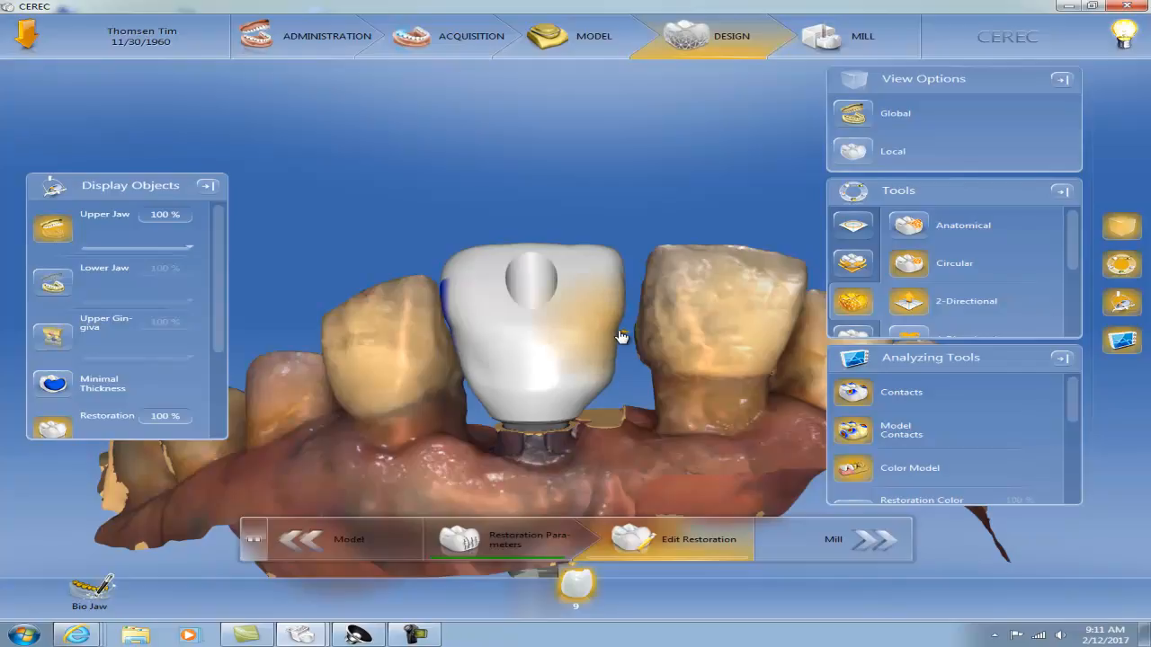
mouse_move(674, 277)
mouse_down()
mouse_move(692, 288)
mouse_move(691, 303)
mouse_move(586, 330)
mouse_move(575, 363)
mouse_move(551, 331)
mouse_move(547, 321)
mouse_move(695, 313)
mouse_move(693, 288)
mouse_move(681, 292)
mouse_up()
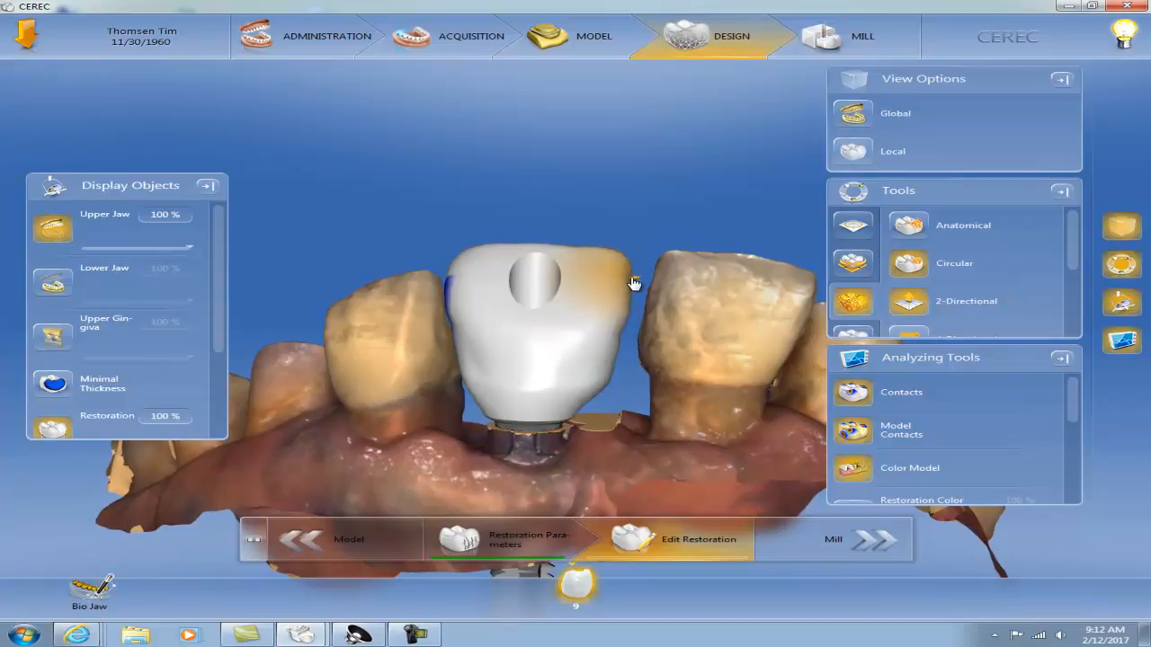
mouse_move(655, 410)
mouse_down()
mouse_move(686, 393)
mouse_move(670, 405)
mouse_up()
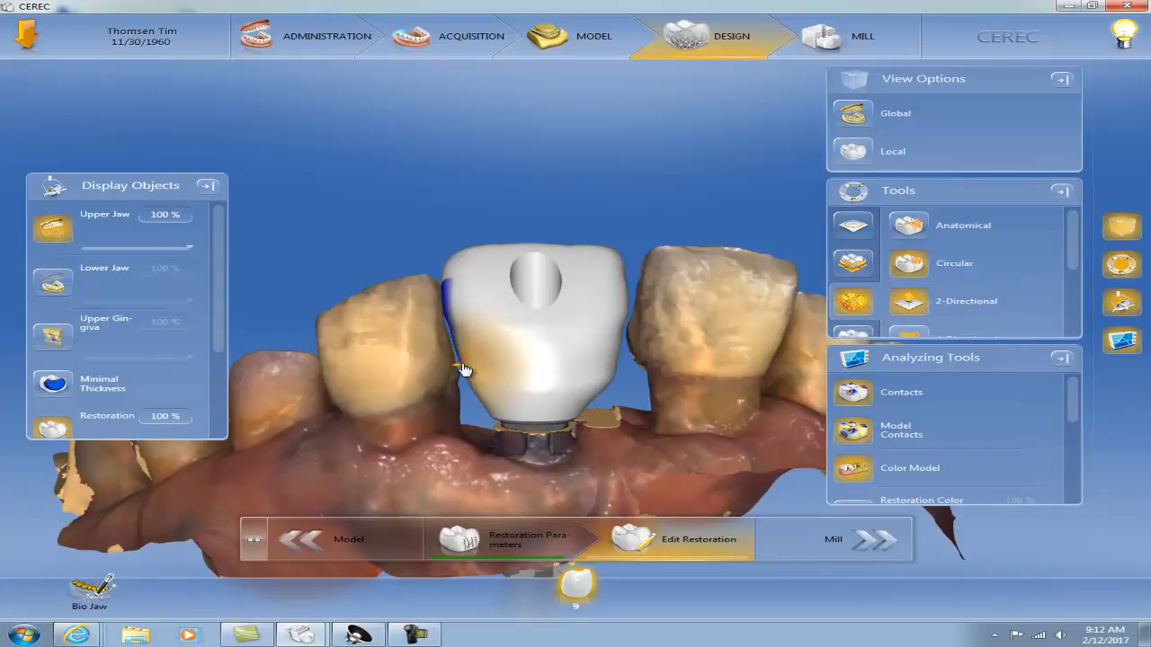
mouse_move(401, 370)
mouse_down()
mouse_move(496, 398)
mouse_move(599, 393)
mouse_move(579, 597)
mouse_move(648, 388)
mouse_move(660, 387)
mouse_up()
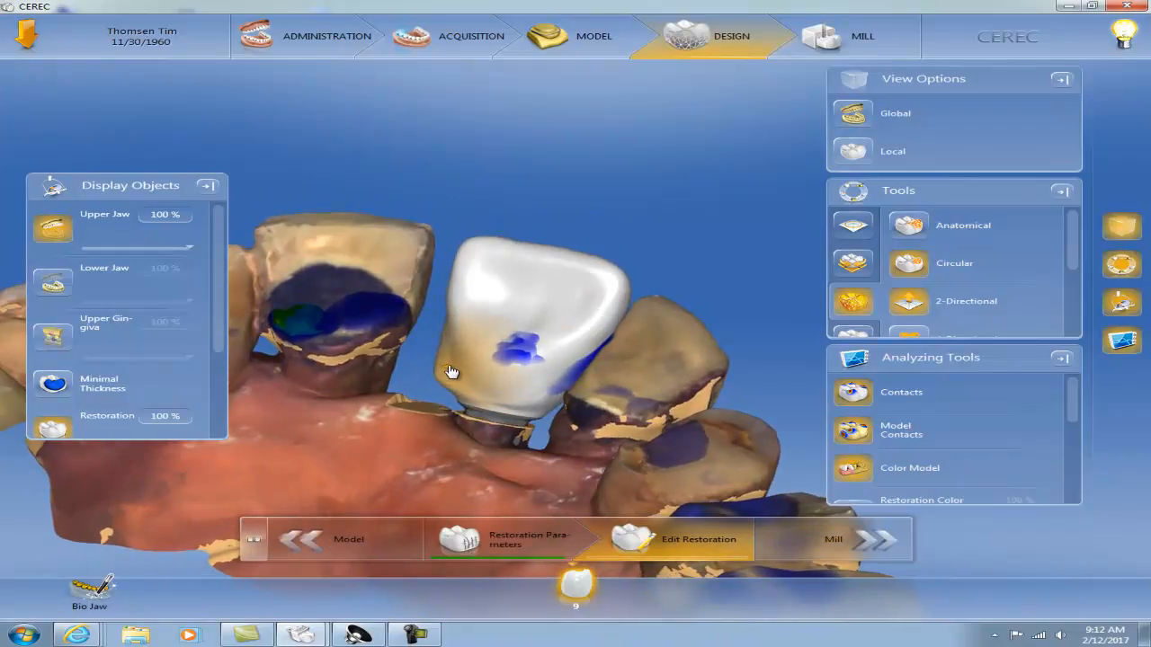
drag(463, 375, 513, 360)
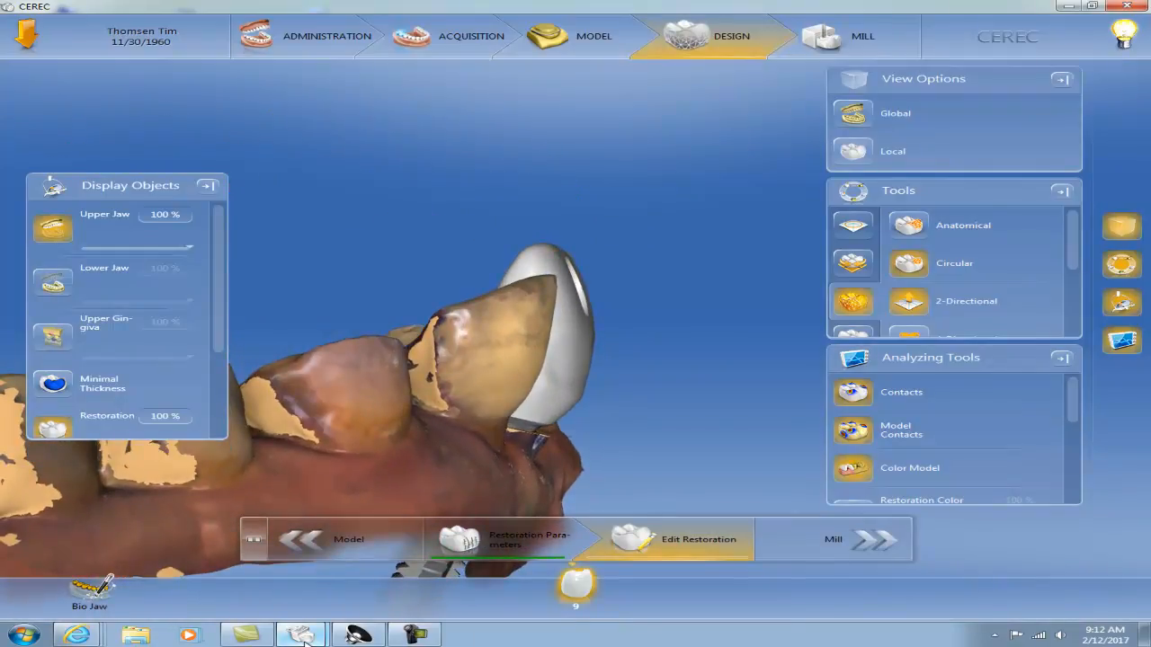
Switch to the other CEREC window with the split tooth 9 design and examine the crown-abutment junction from the facial side
mouse_move(304, 642)
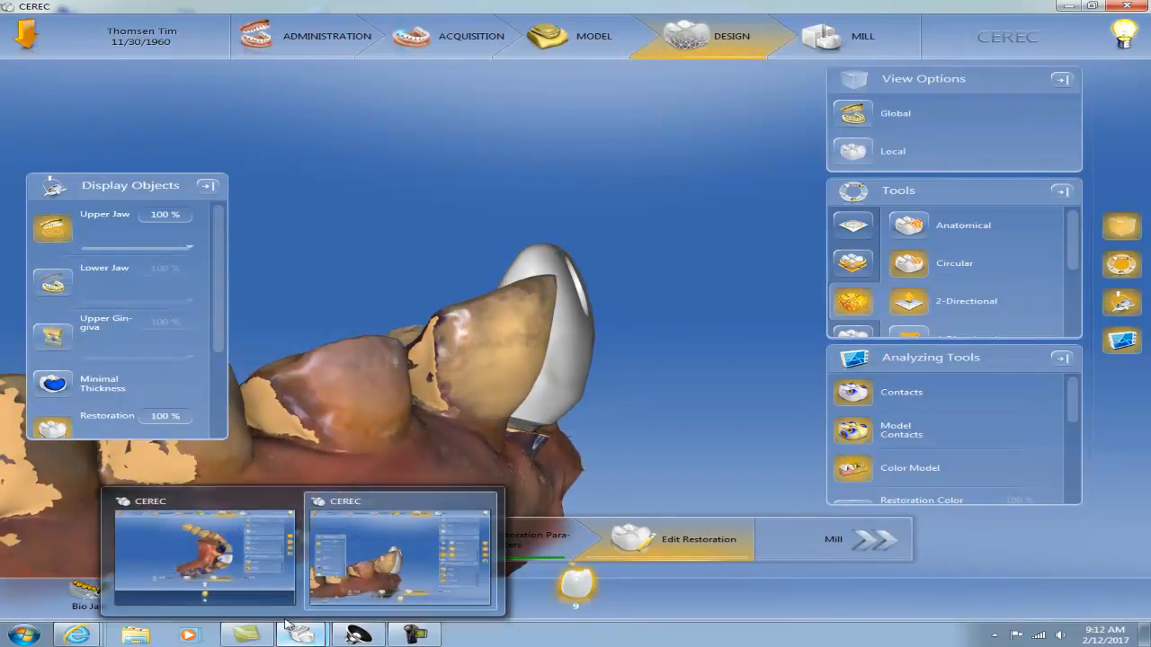
click(229, 578)
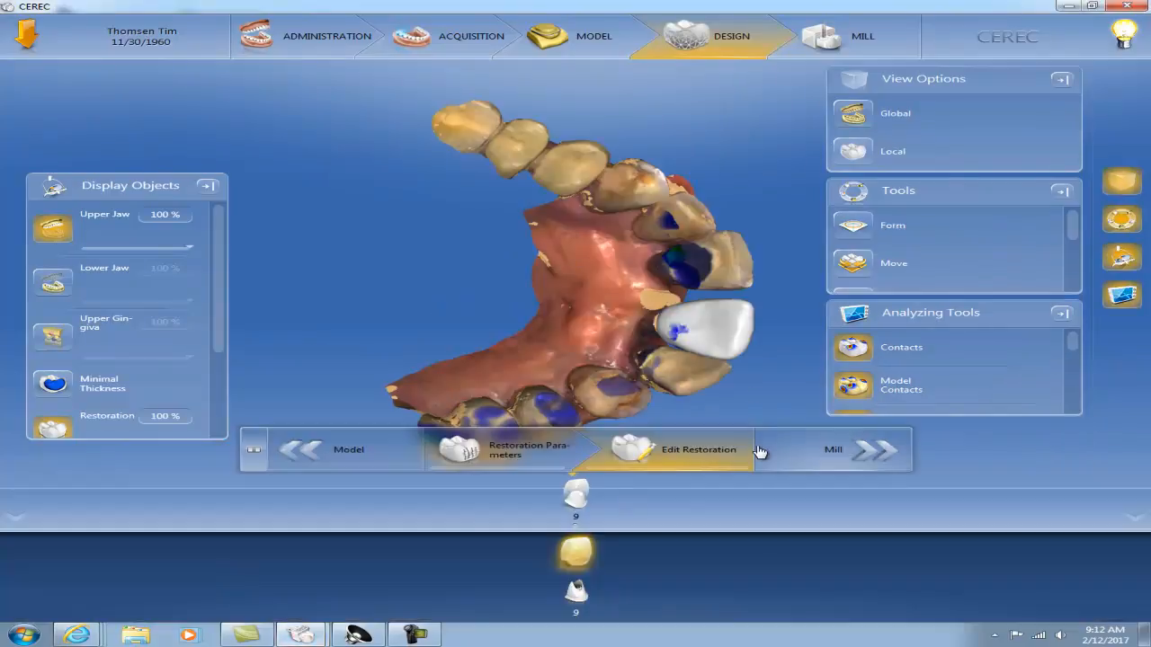
drag(569, 279, 587, 283)
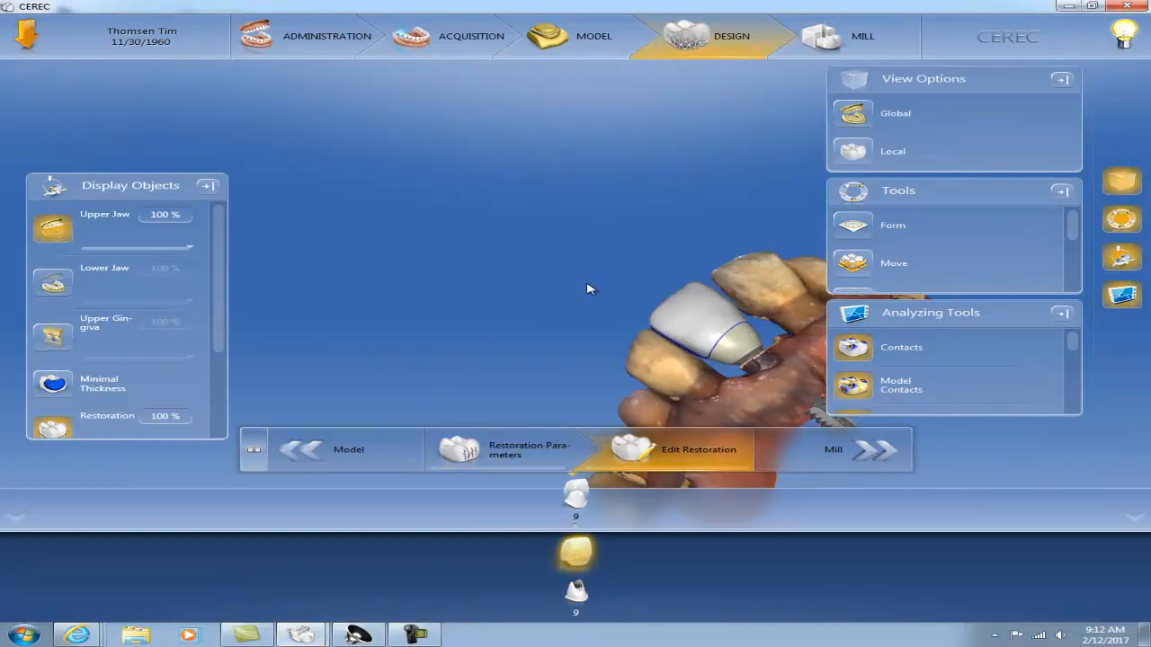
right_drag(748, 349, 541, 231)
drag(636, 198, 620, 280)
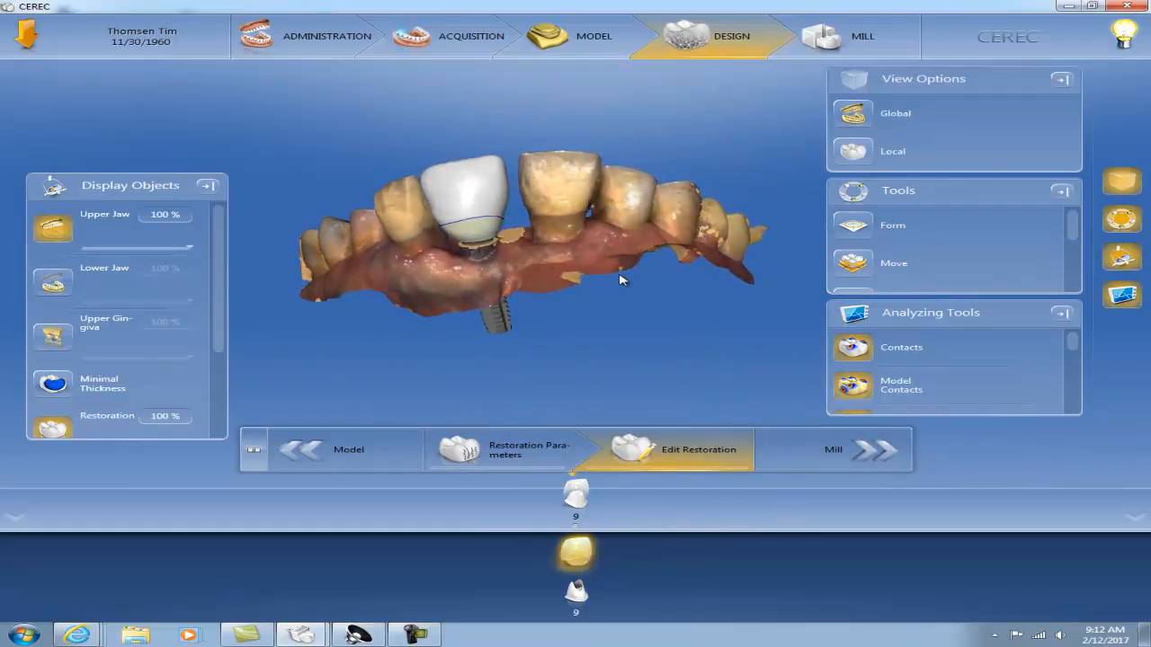
scroll(621, 279, up, 5)
drag(478, 271, 609, 249)
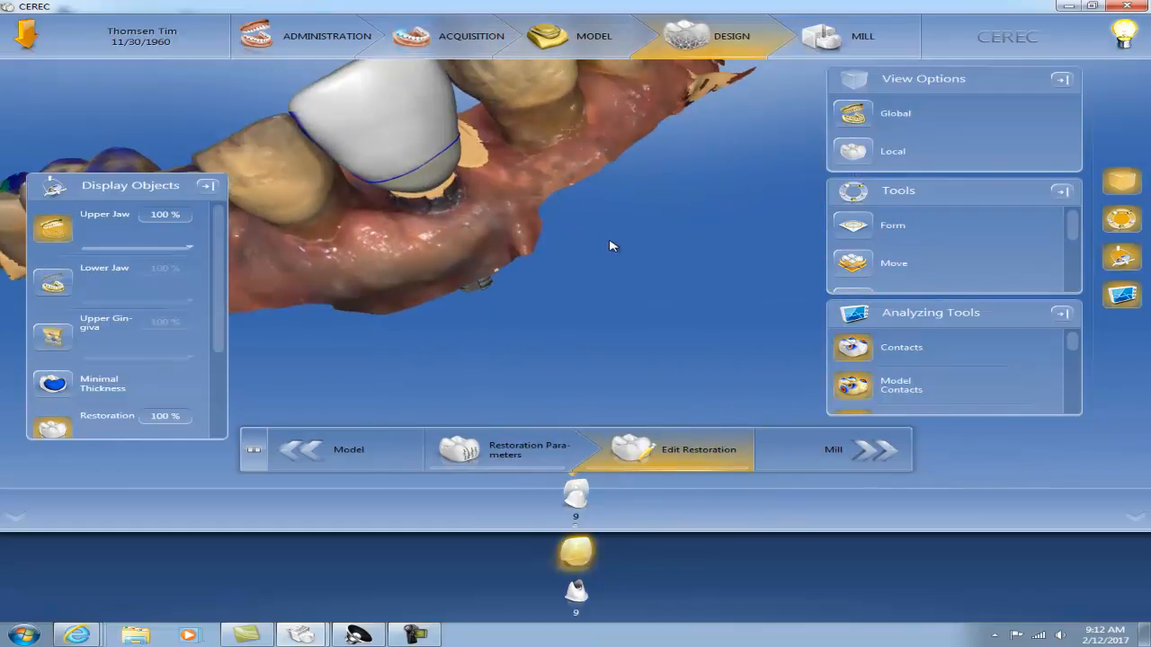
right_drag(428, 274, 535, 351)
drag(433, 316, 527, 300)
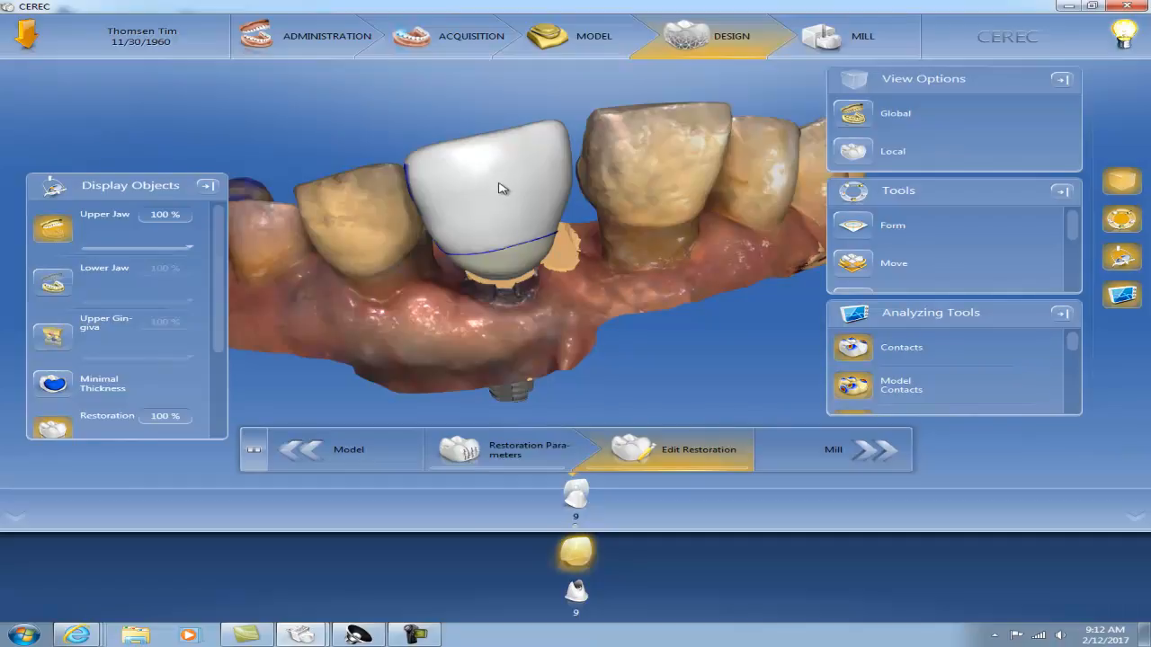
Examine the split crown and abutment of tooth 9 from the proximal and lingual sides, including contacts and junction line
drag(745, 257, 568, 309)
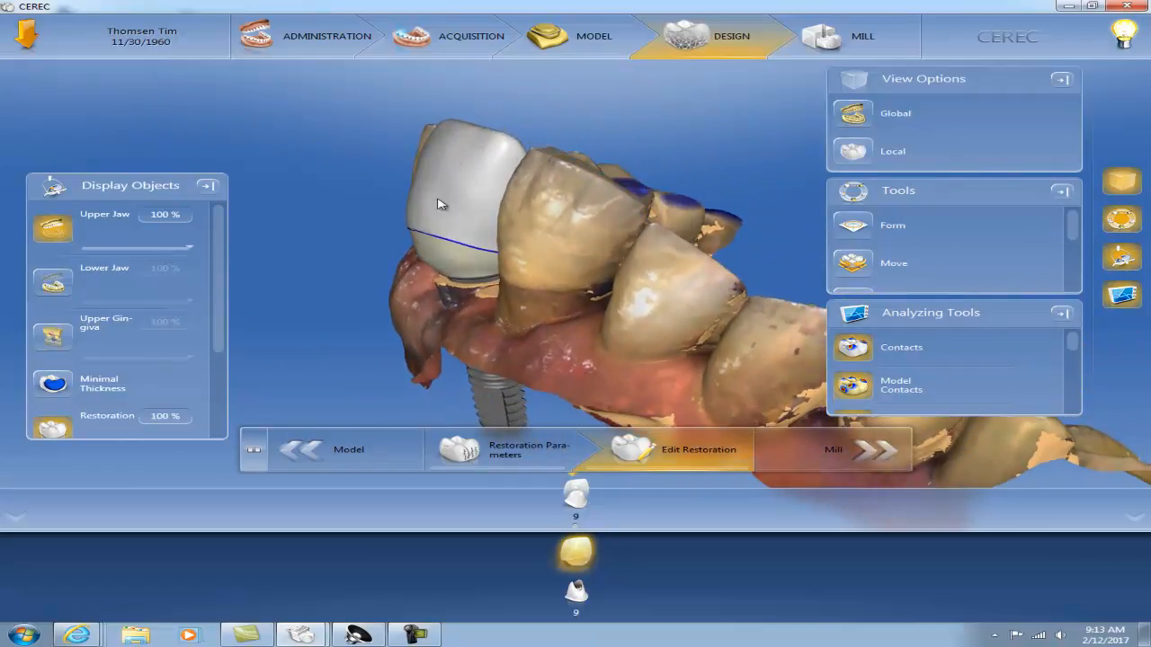
drag(399, 314, 637, 255)
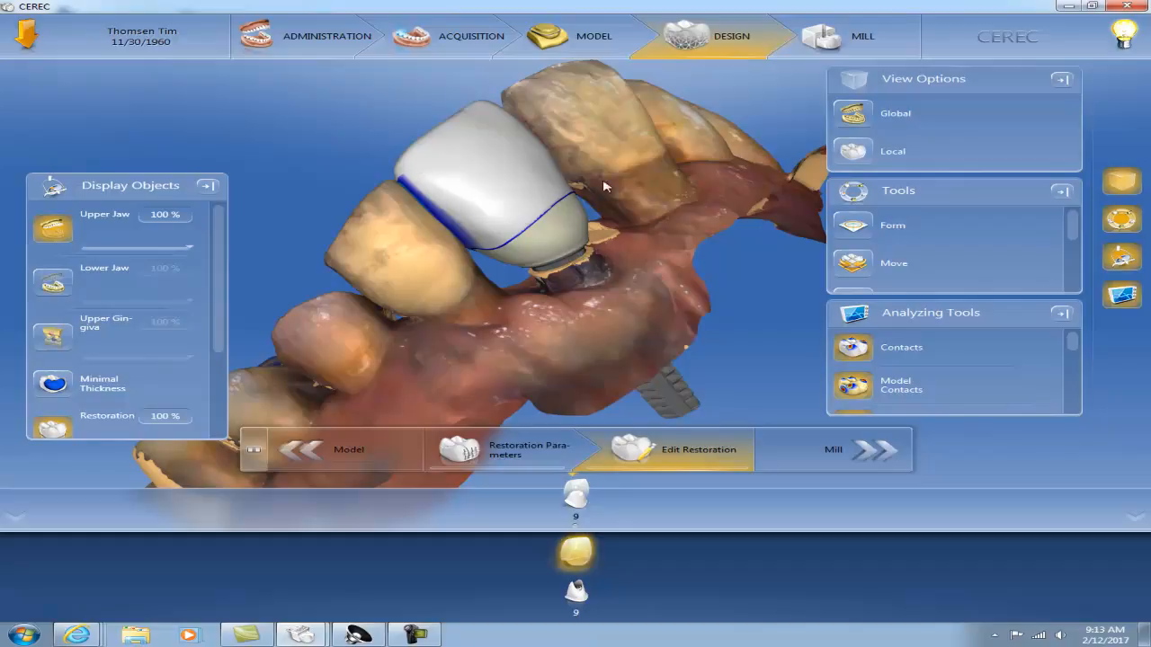
right_drag(416, 263, 470, 256)
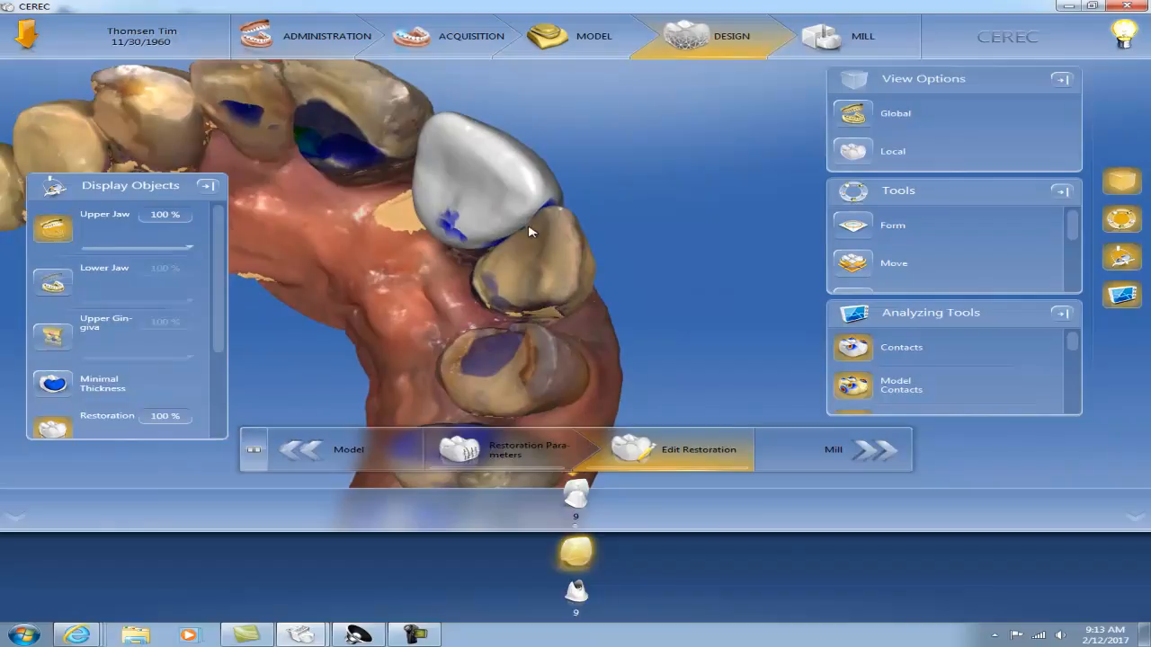
mouse_move(538, 253)
mouse_down()
mouse_move(565, 220)
mouse_move(464, 250)
mouse_move(547, 263)
mouse_up()
drag(686, 219, 709, 237)
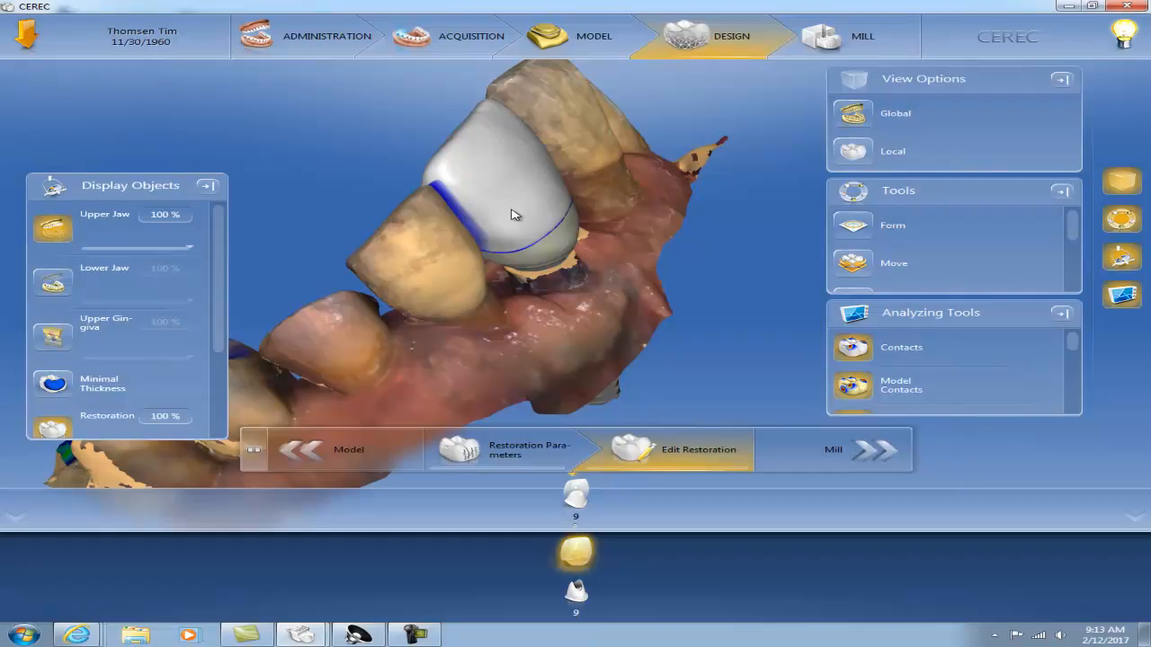
drag(660, 245, 553, 276)
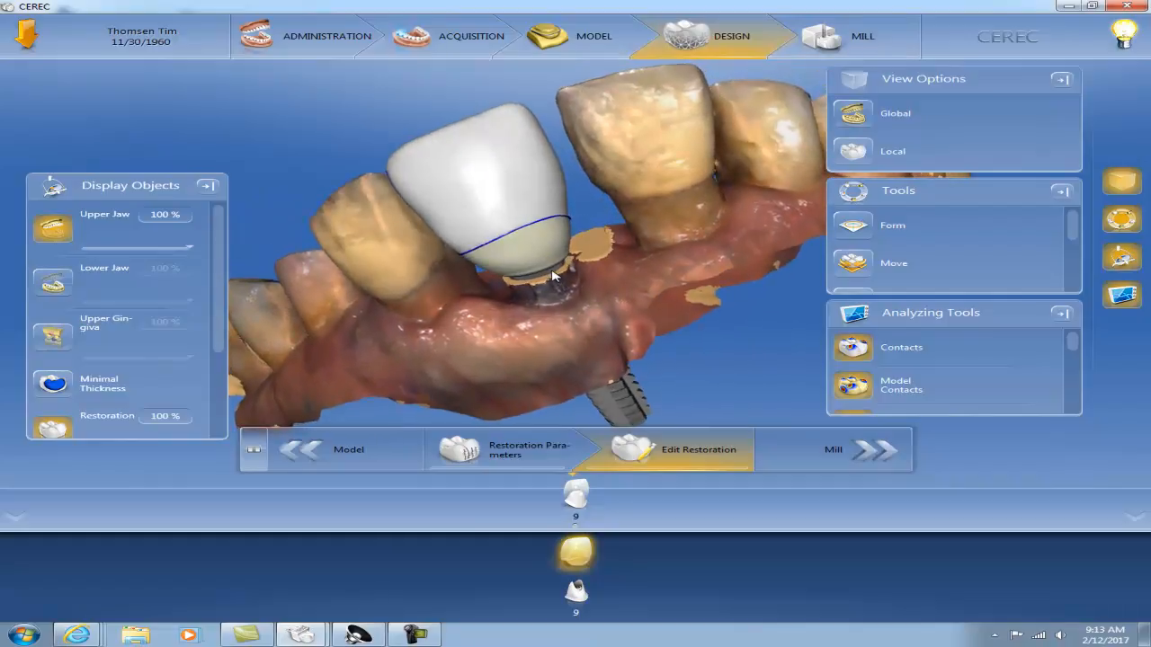